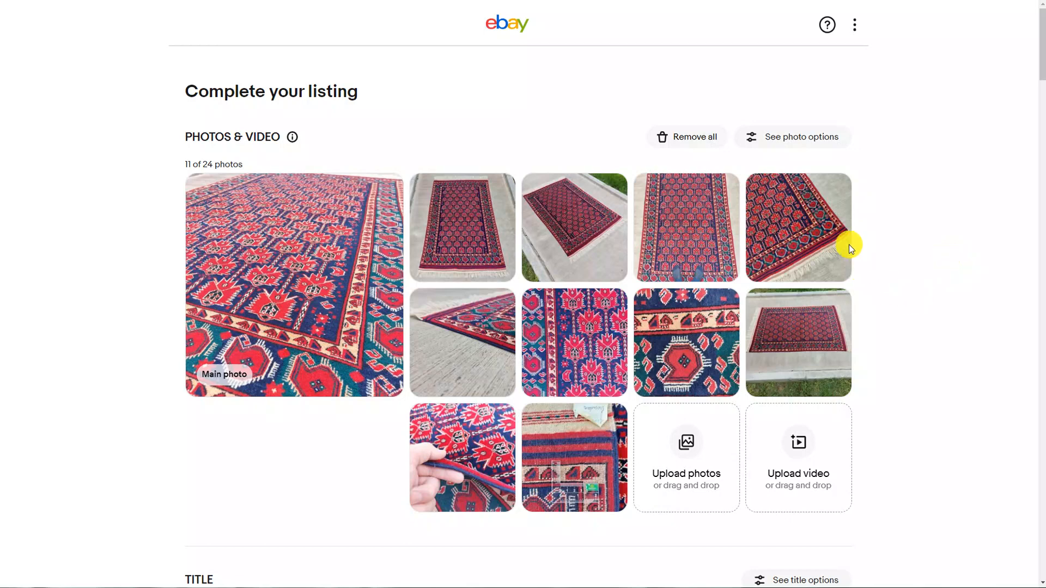
# - Open the main rug photo in the photo editor, view the following full-rug shots, and close the editor
pyautogui.scroll(-1, 942, 318)
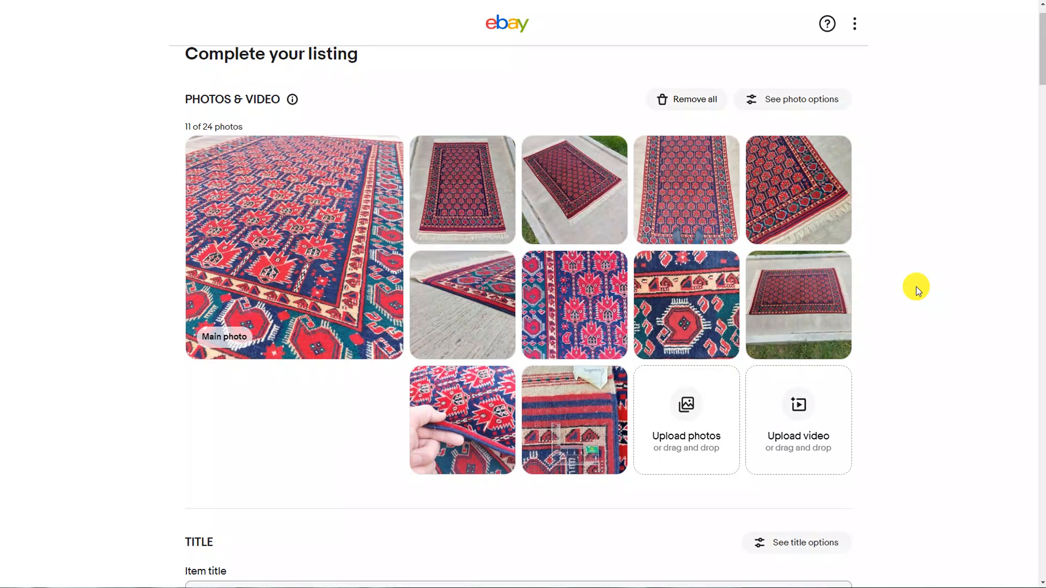
pyautogui.click(328, 239)
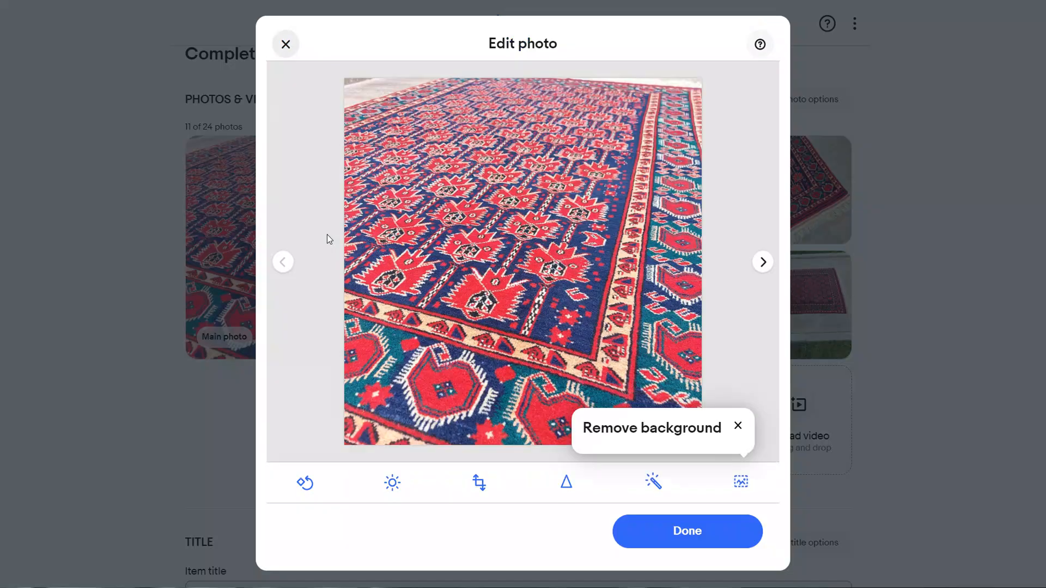
pyautogui.press('Right')
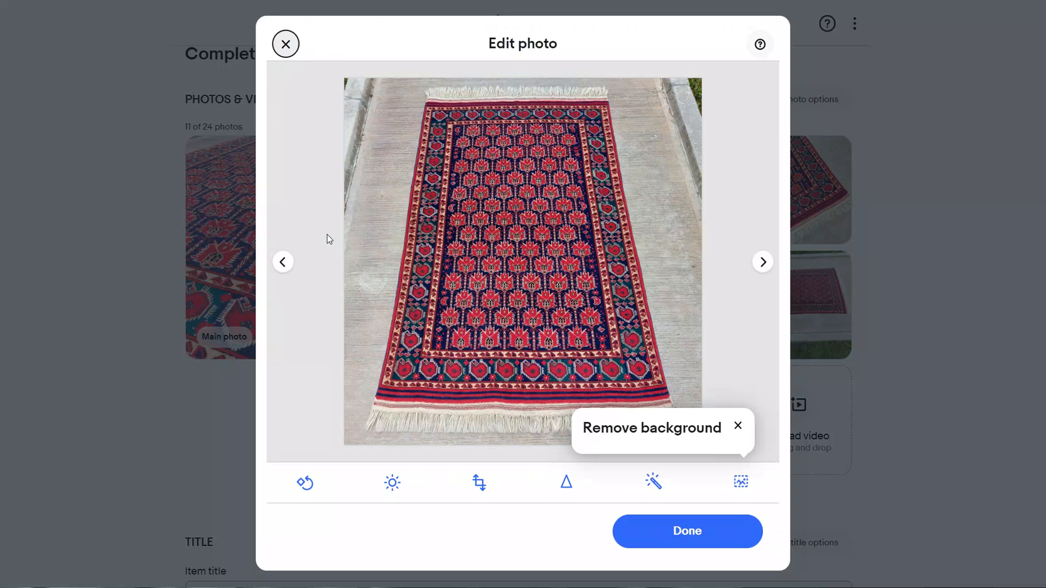
pyautogui.press('Right')
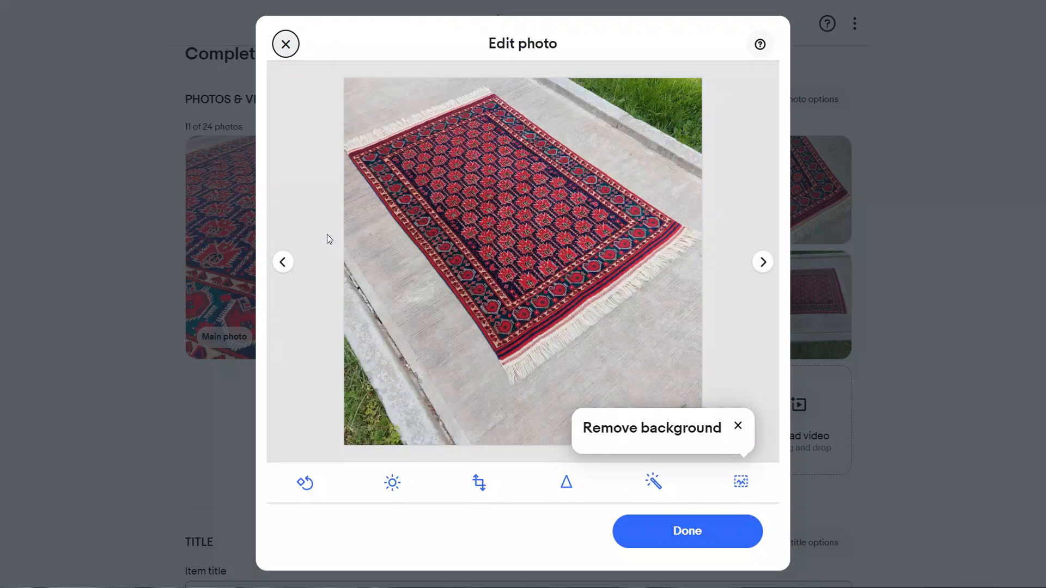
pyautogui.press('Right')
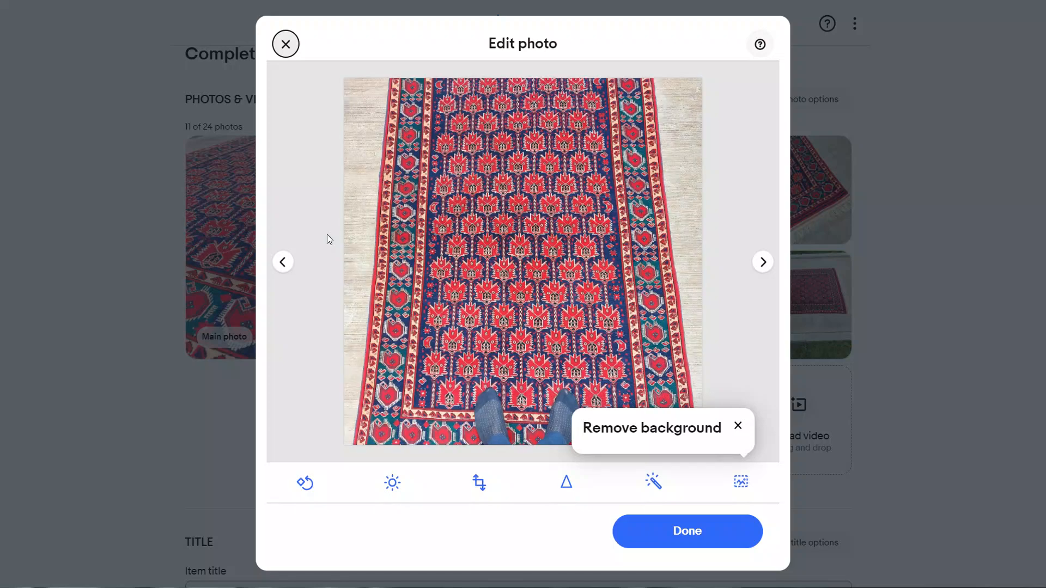
pyautogui.press('Escape')
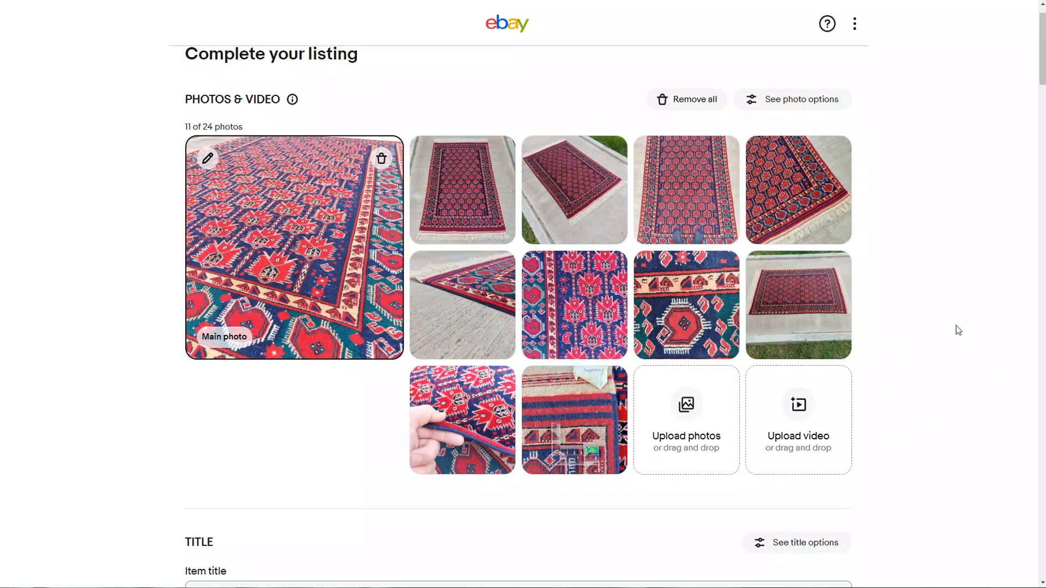
# - Open the last rug photo, browse backwards to the close-up of the border and pattern, and close the photo editor
pyautogui.click(580, 447)
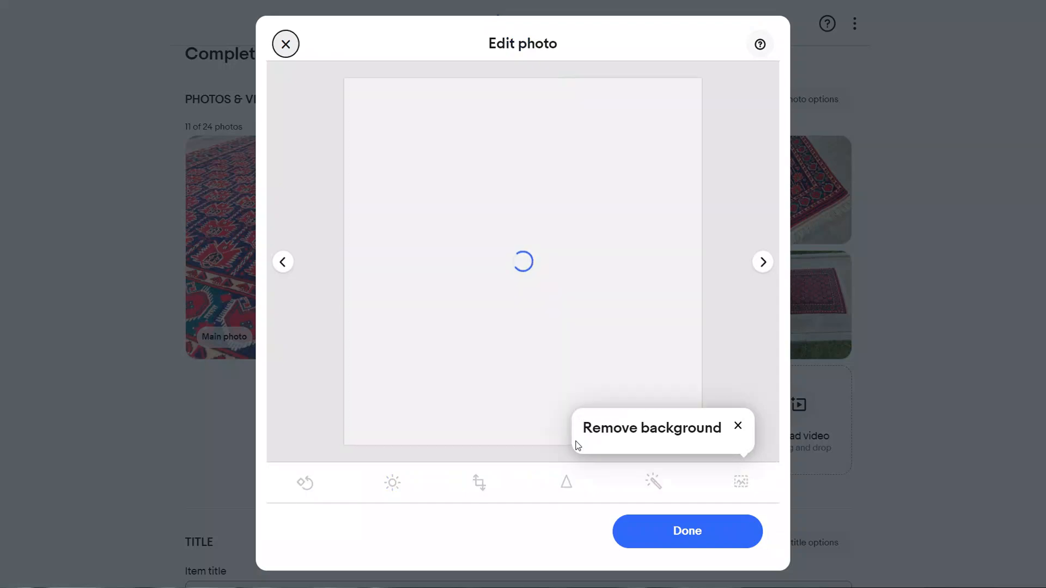
pyautogui.press('Left')
pyautogui.press('Left')
pyautogui.press('Left')
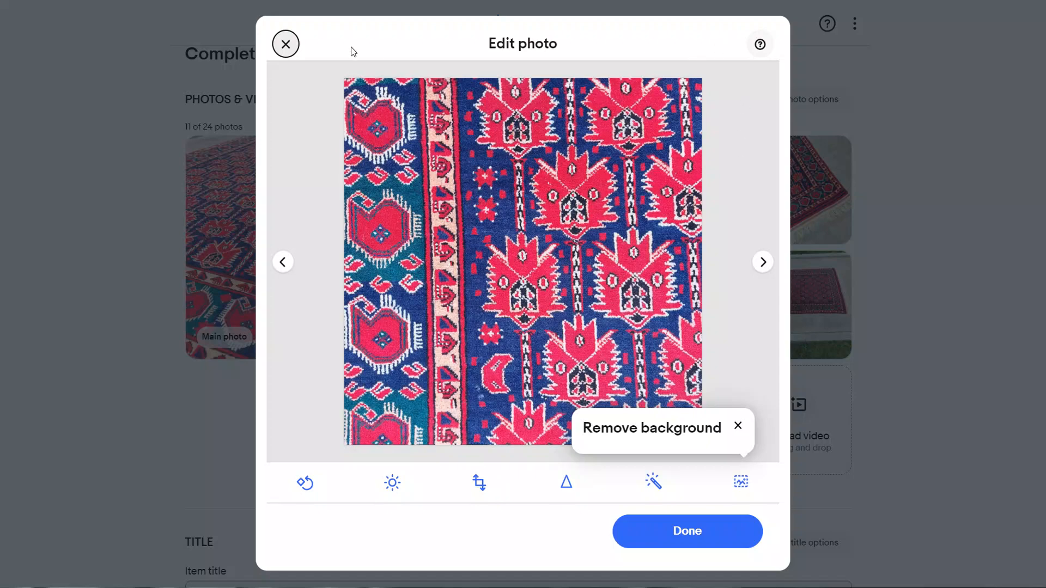
pyautogui.click(289, 47)
# - Cut the item title down to "Antique Turkmen Wool" and paste the removed words back
pyautogui.scroll(-8, 803, 267)
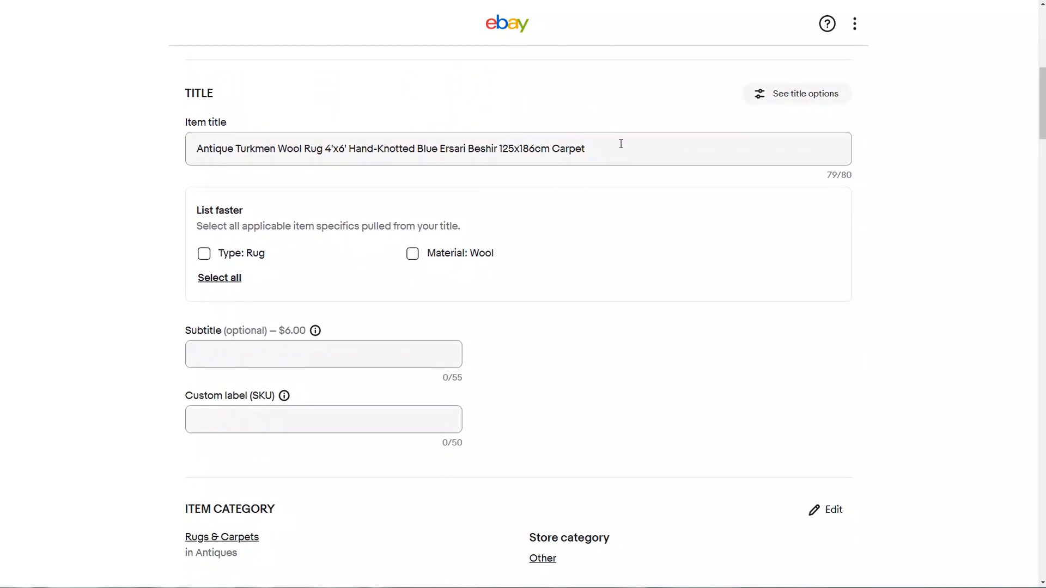
pyautogui.click(303, 152)
pyautogui.moveTo(303, 154); pyautogui.dragTo(678, 155)
pyautogui.hotkey('ctrl', 'c')
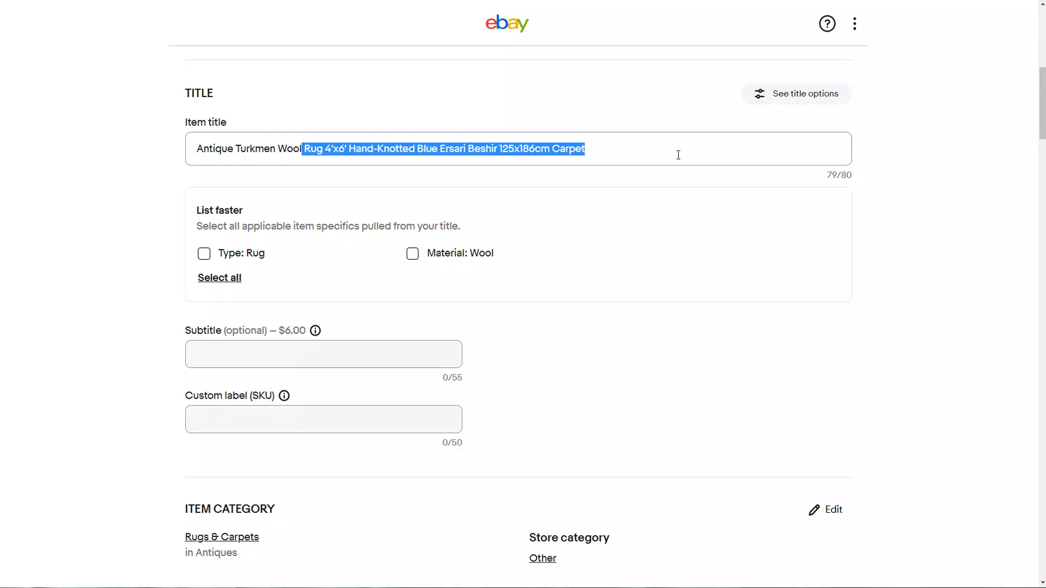
pyautogui.press('BackSpace')
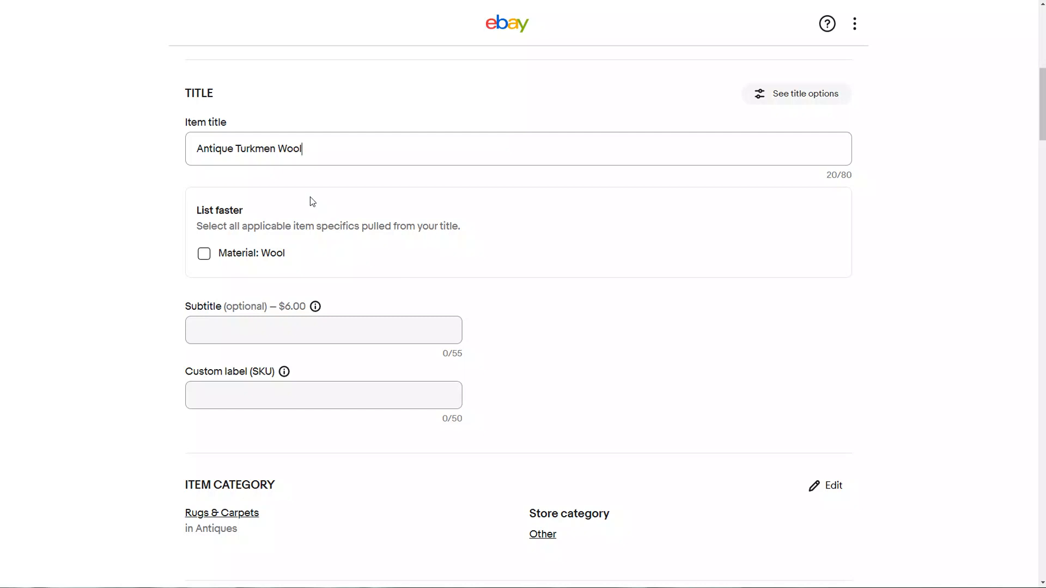
pyautogui.hotkey('ctrl', 'v')
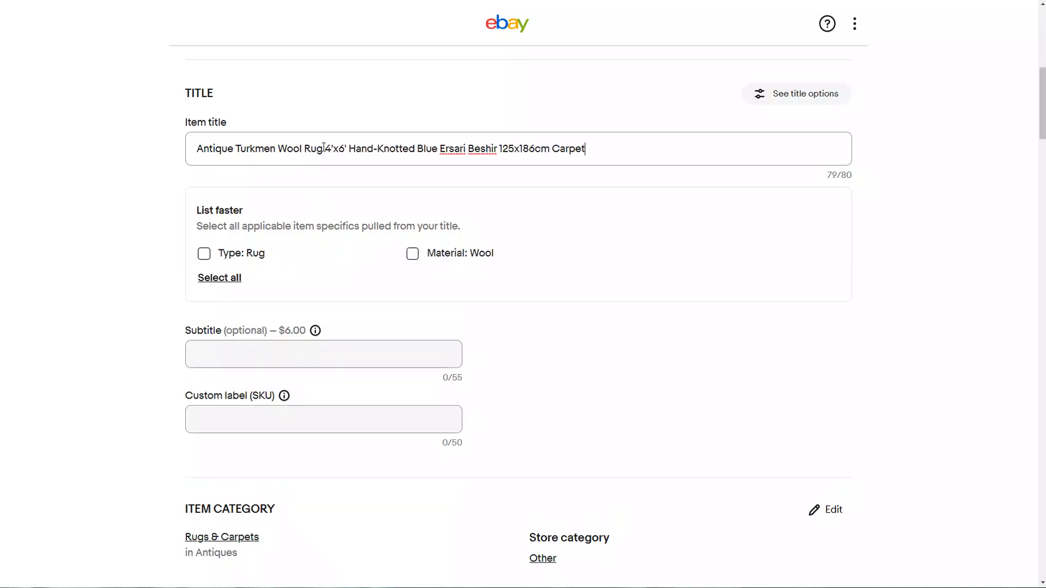
# - Move the word "Rug" before "Wool" so the item title begins "Antique Turkmen Rug Wool 4'x6'", without double spaces
pyautogui.doubleClick(324, 149)
pyautogui.press('BackSpace')
pyautogui.click(278, 149)
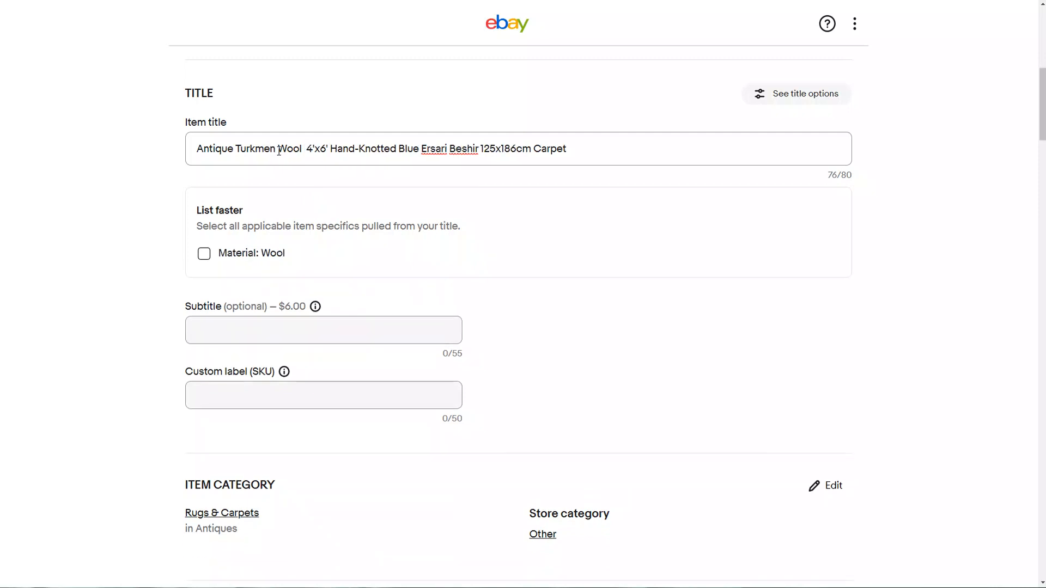
pyautogui.write('Rug')
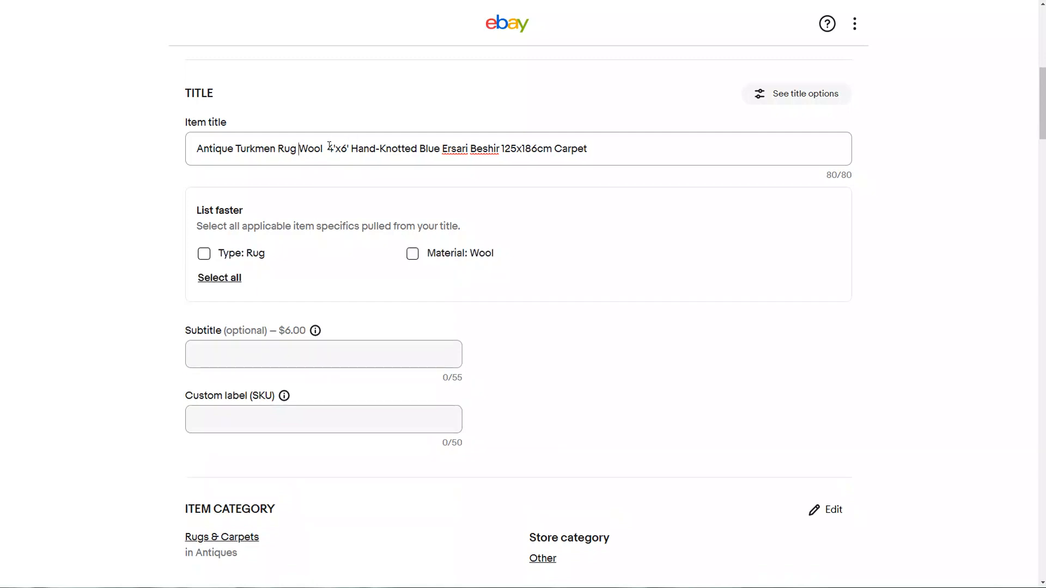
pyautogui.click(325, 150)
pyautogui.press('BackSpace')
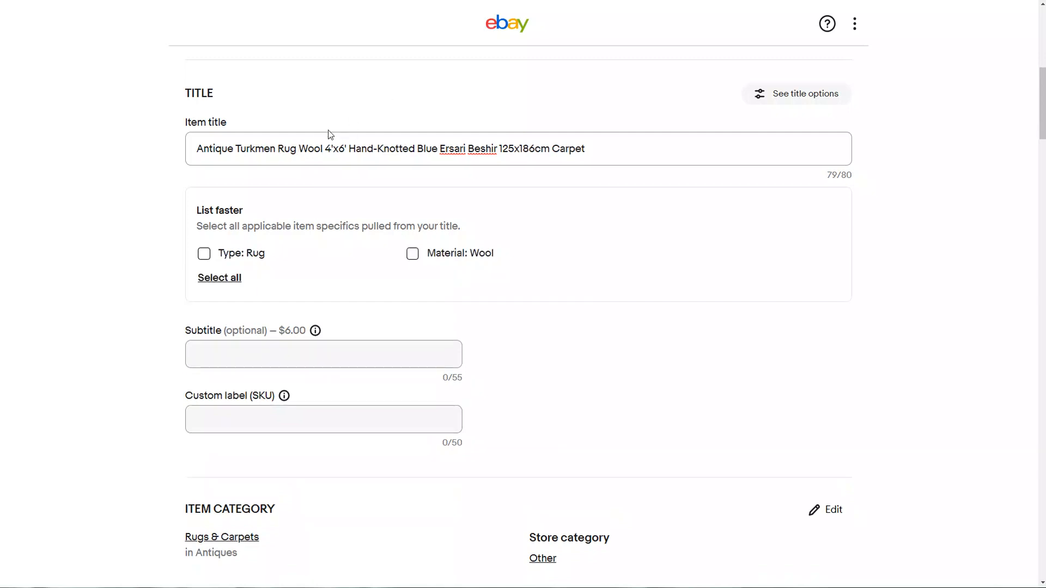
# - Cut the item title down to the key phrase "Antique Turkmen Rug", then paste the remaining words back with single spacing
pyautogui.moveTo(297, 149); pyautogui.dragTo(705, 151)
pyautogui.hotkey('ctrl', 'c')
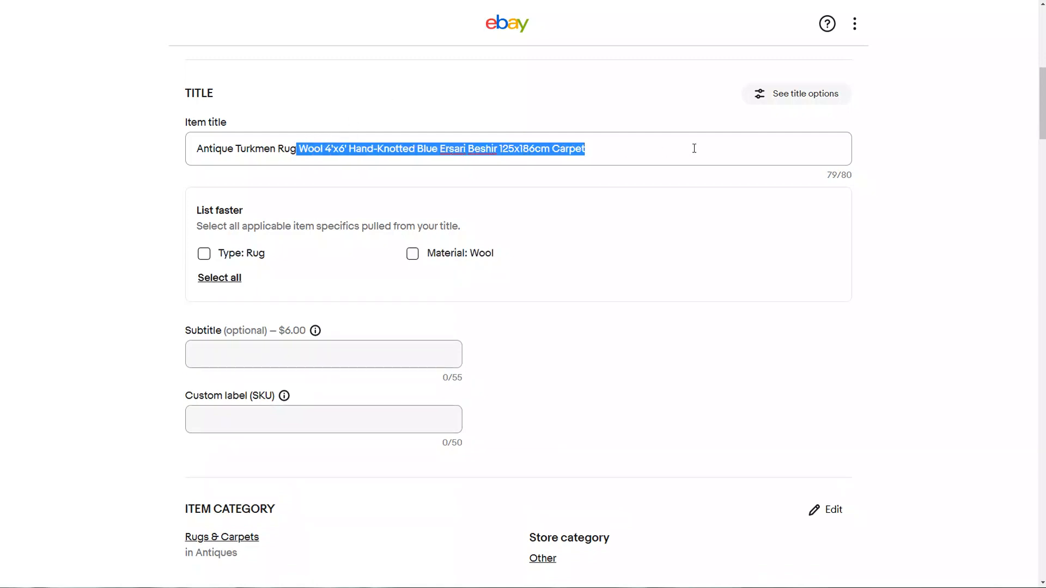
pyautogui.press('BackSpace')
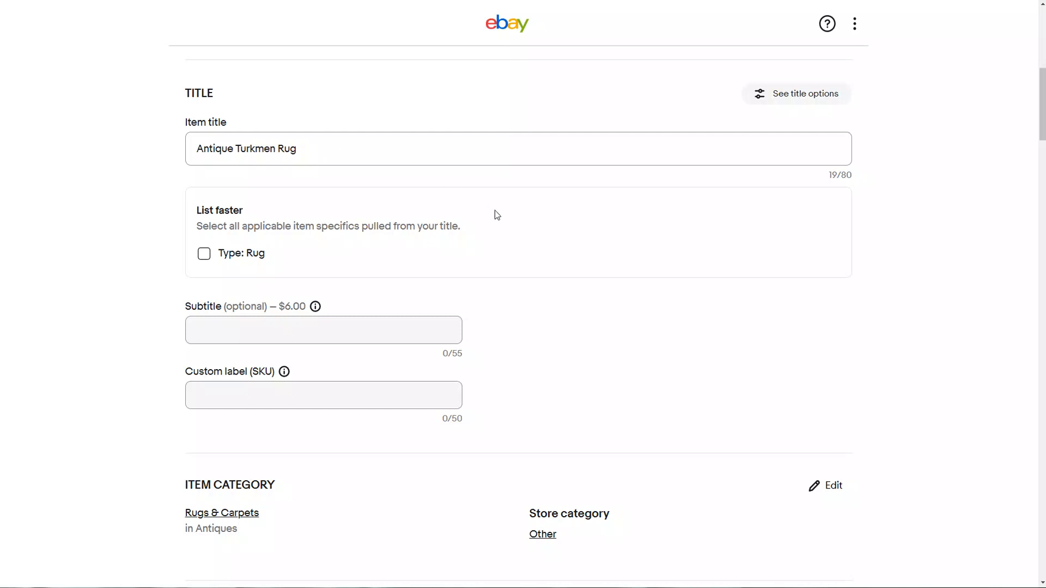
pyautogui.hotkey('ctrl', 'v')
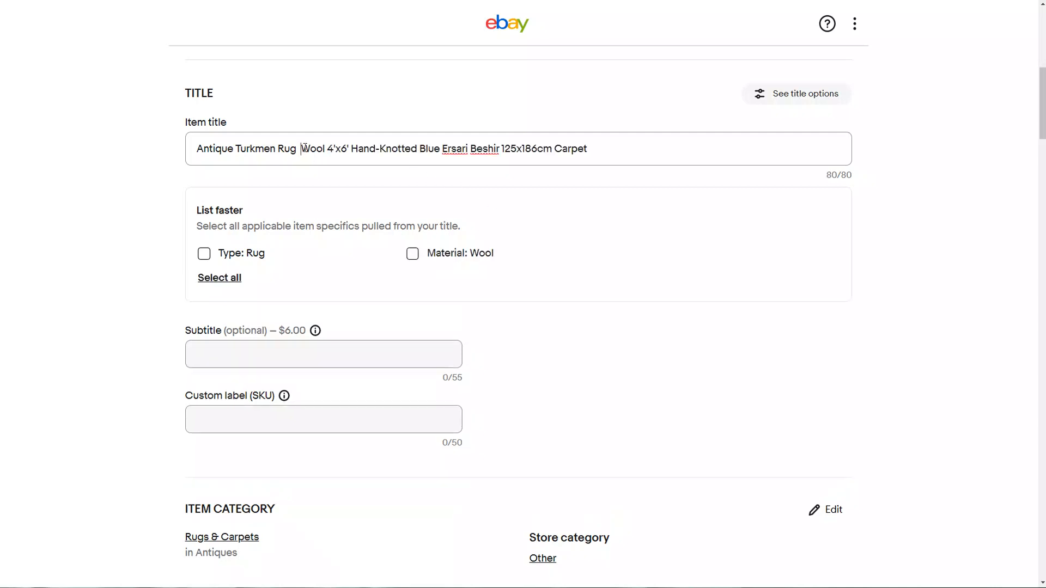
pyautogui.press('BackSpace')
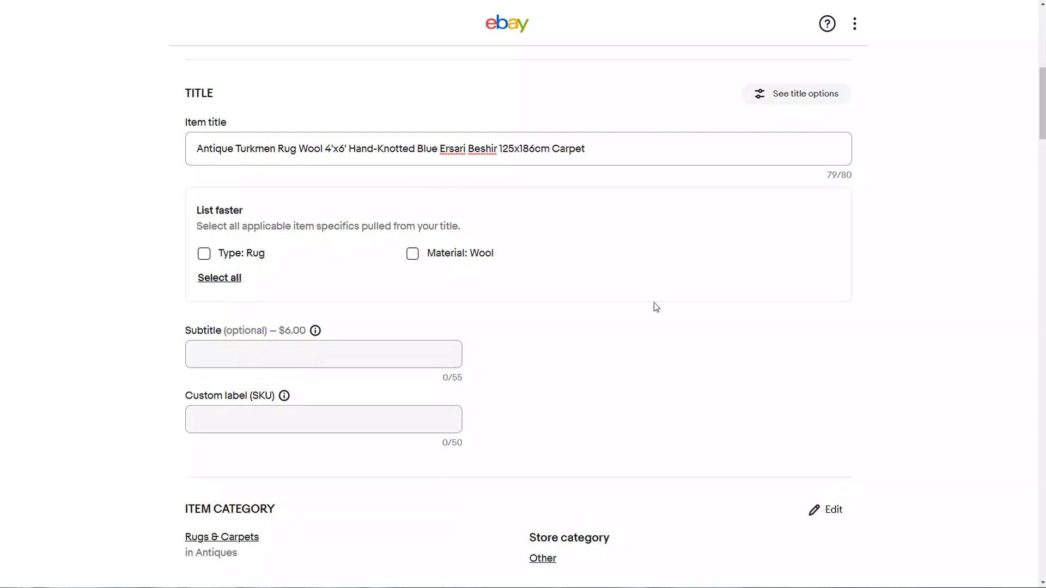
pyautogui.moveTo(298, 149); pyautogui.dragTo(612, 141)
pyautogui.click(571, 243)
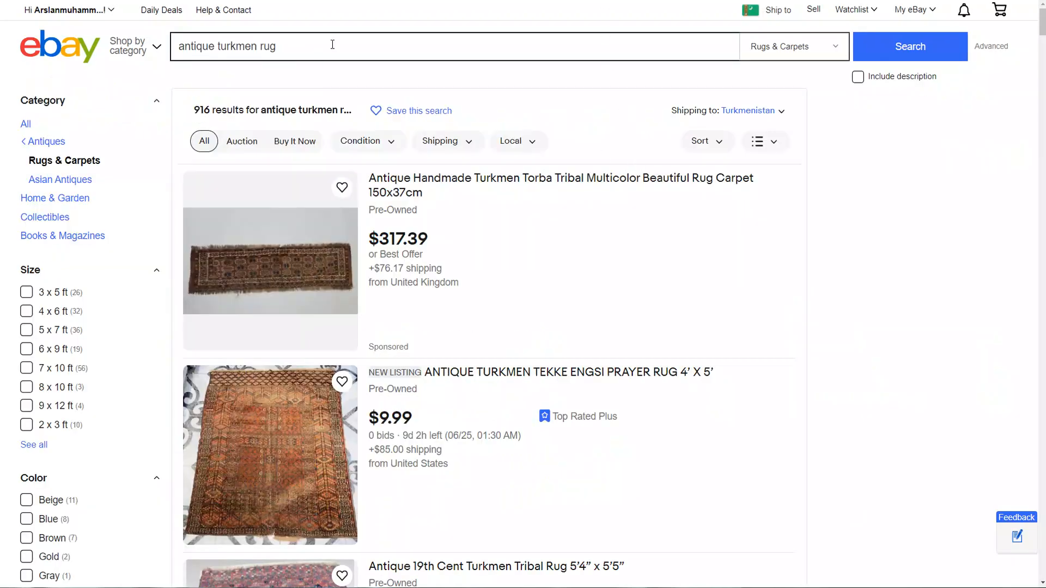
# - Search the eBay marketplace for "antique turkmen rug"
pyautogui.tripleClick(305, 47)
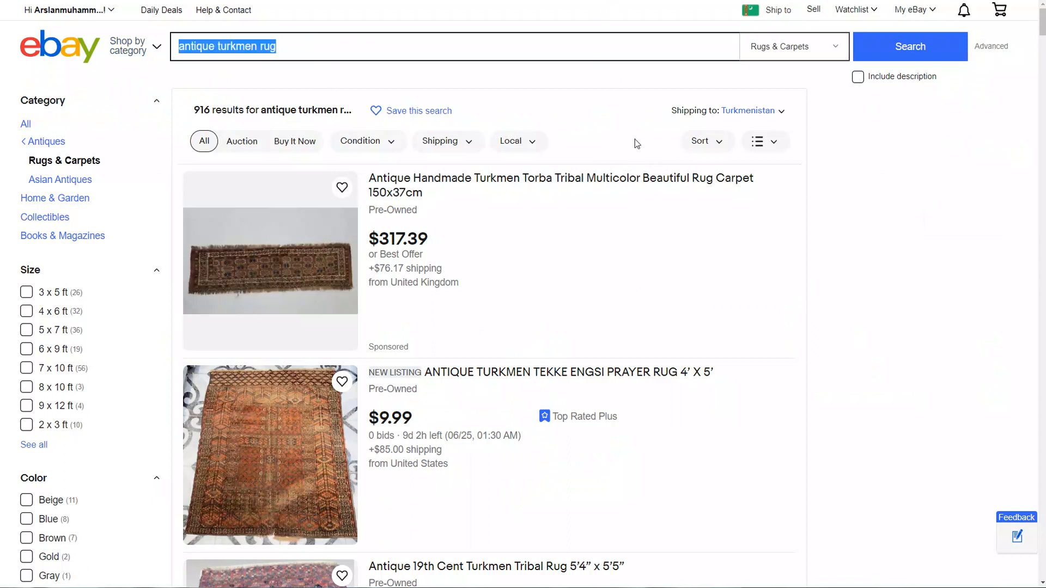
pyautogui.write('anti')
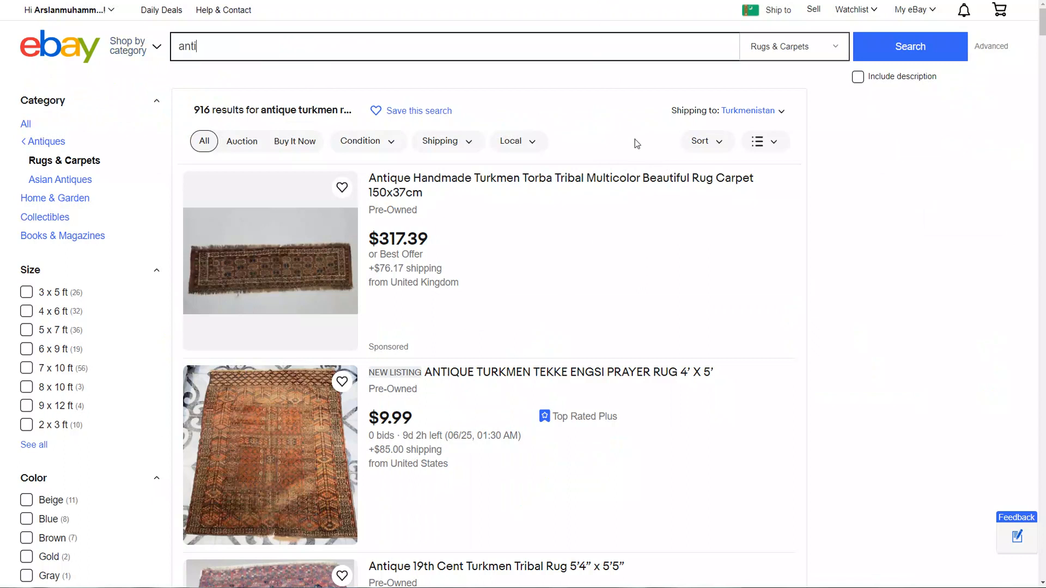
pyautogui.write('que turkmen rug')
pyautogui.press('Return')
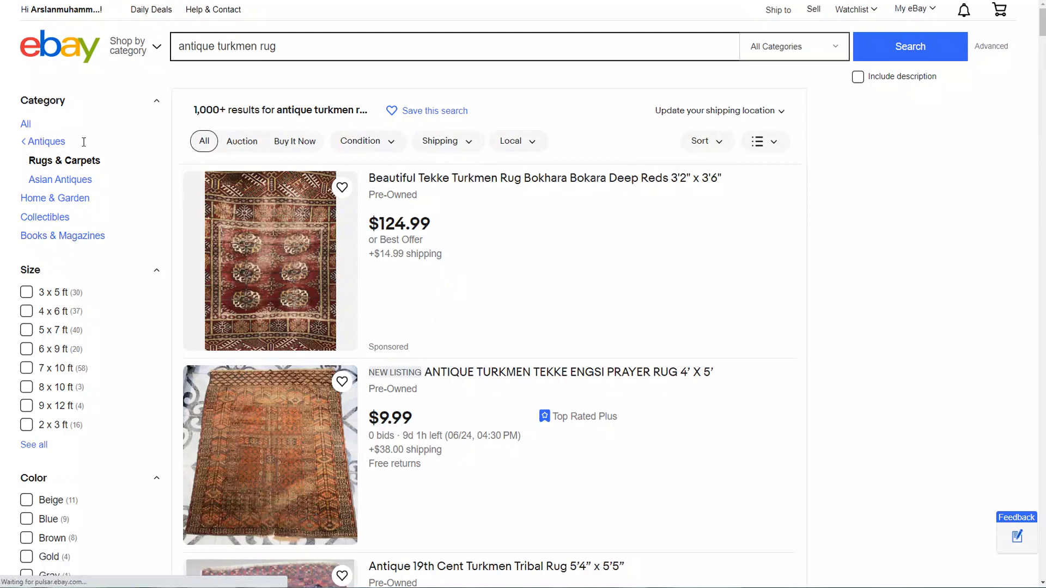
# - Examine the size, color, regional design, type and style filters beside the search results for antique Turkmen rugs
pyautogui.scroll(-2, 60, 120)
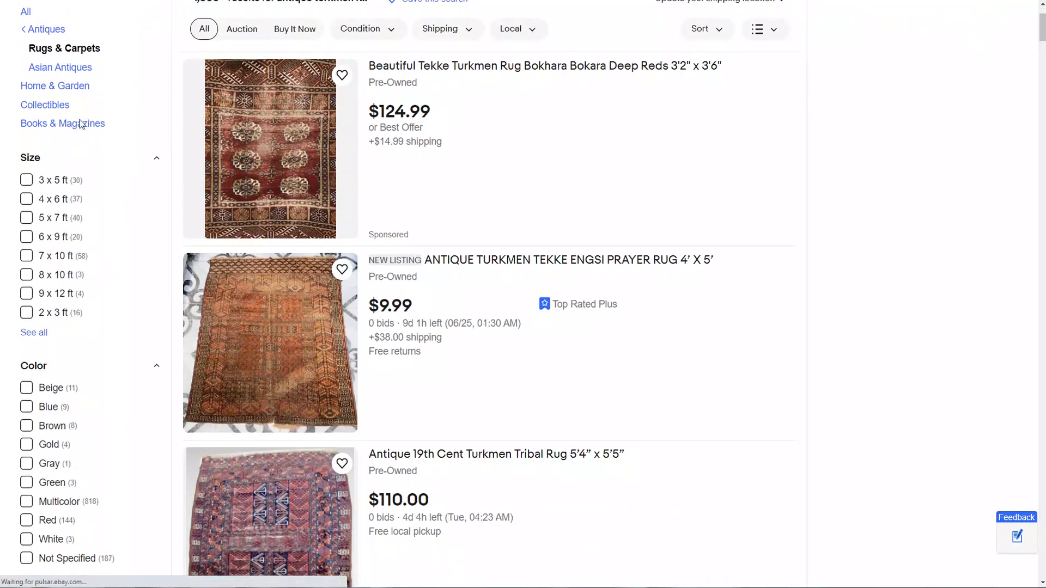
pyautogui.scroll(-1, 96, 217)
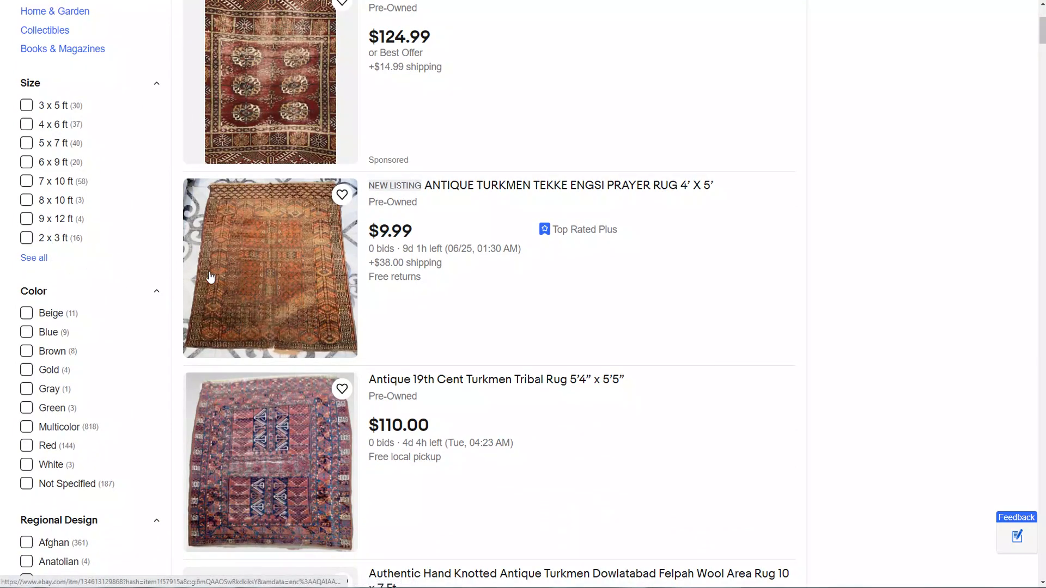
pyautogui.scroll(2, 149, 236)
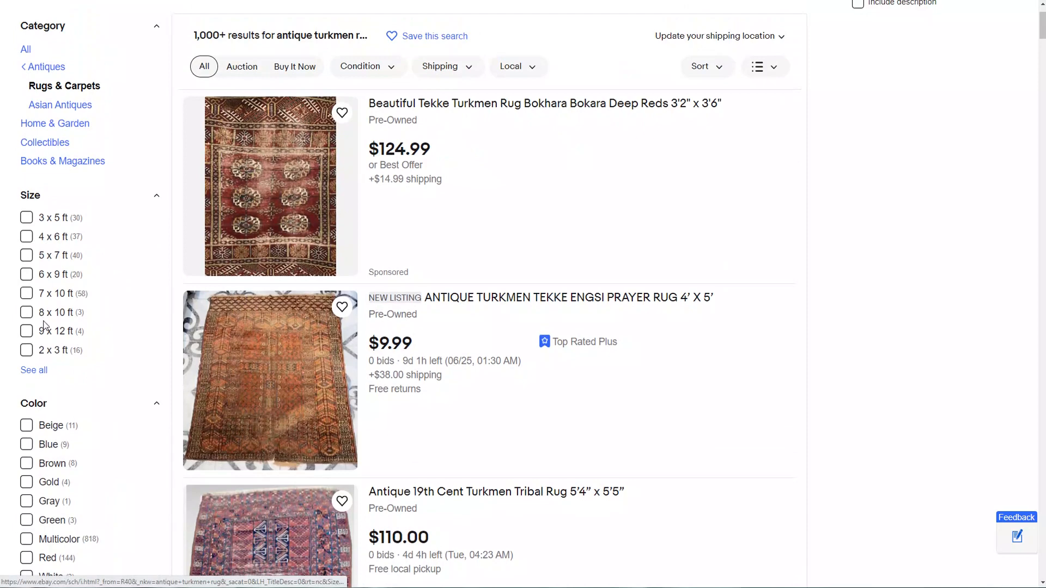
pyautogui.scroll(-4, 78, 297)
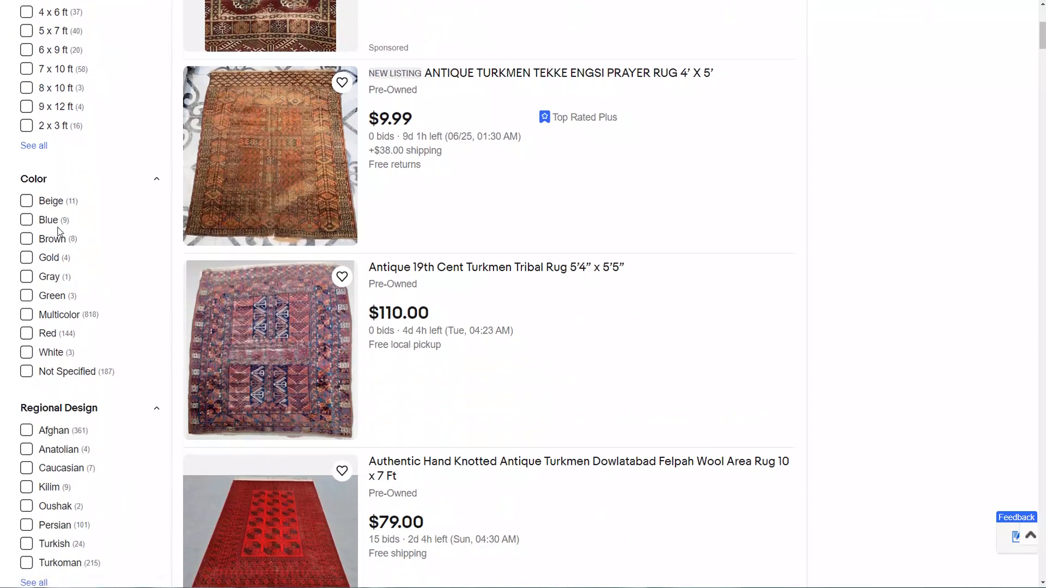
pyautogui.scroll(-1, 75, 235)
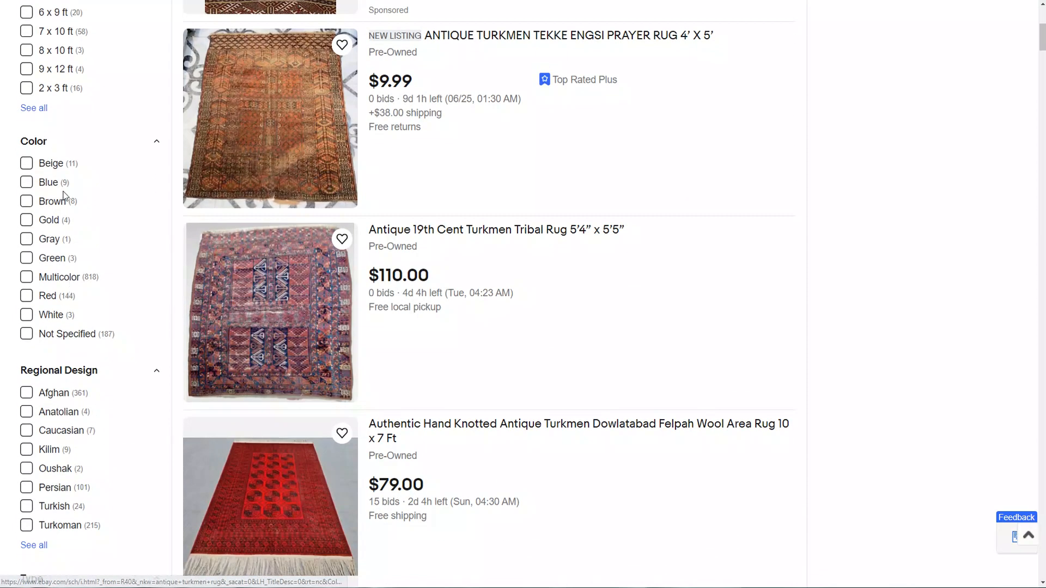
pyautogui.scroll(-2, 66, 201)
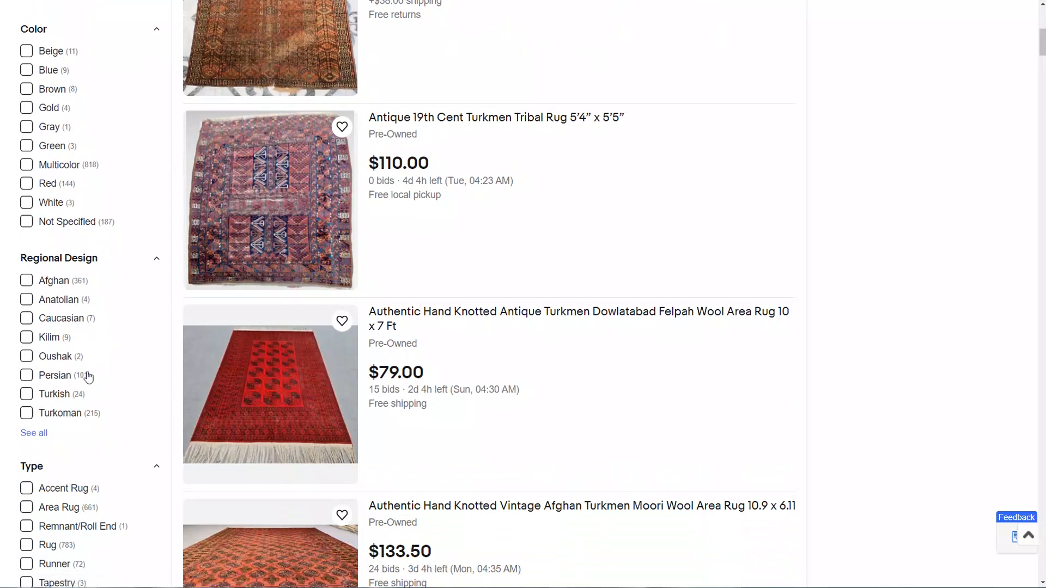
pyautogui.scroll(-1, 89, 377)
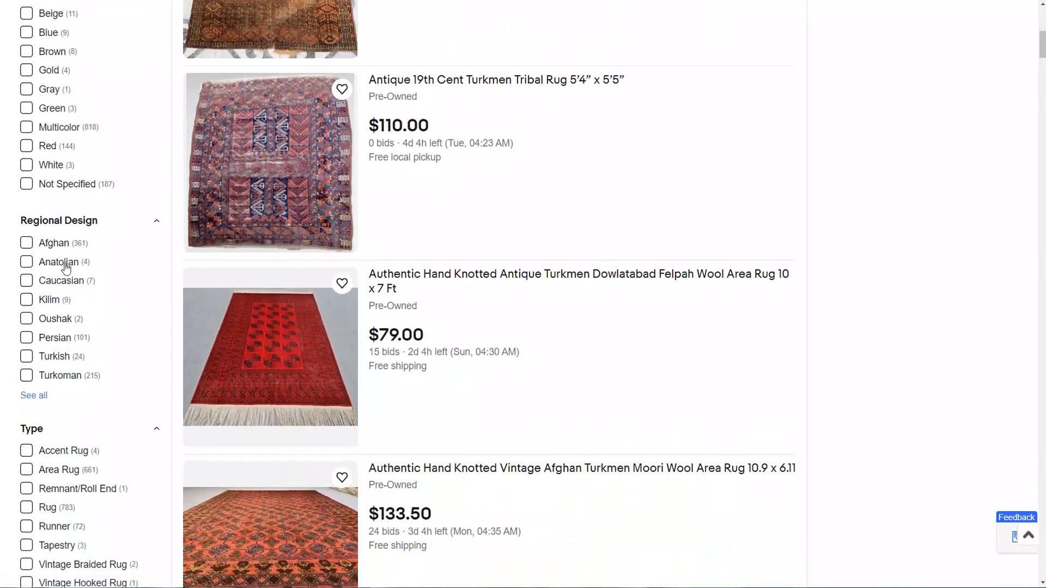
pyautogui.scroll(-3, 68, 333)
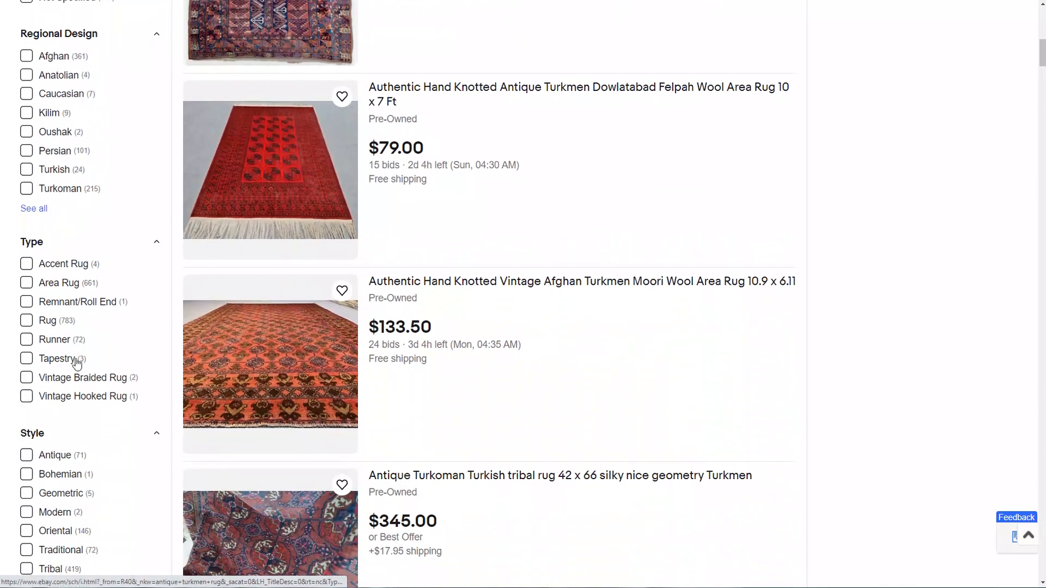
pyautogui.scroll(-4, 60, 284)
pyautogui.scroll(1, 64, 336)
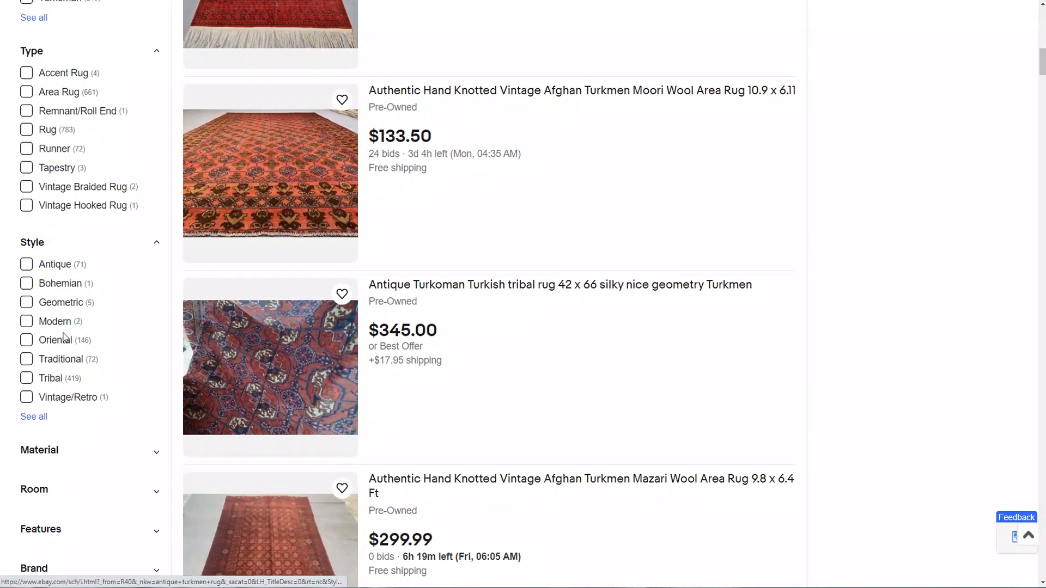
pyautogui.scroll(15, 64, 337)
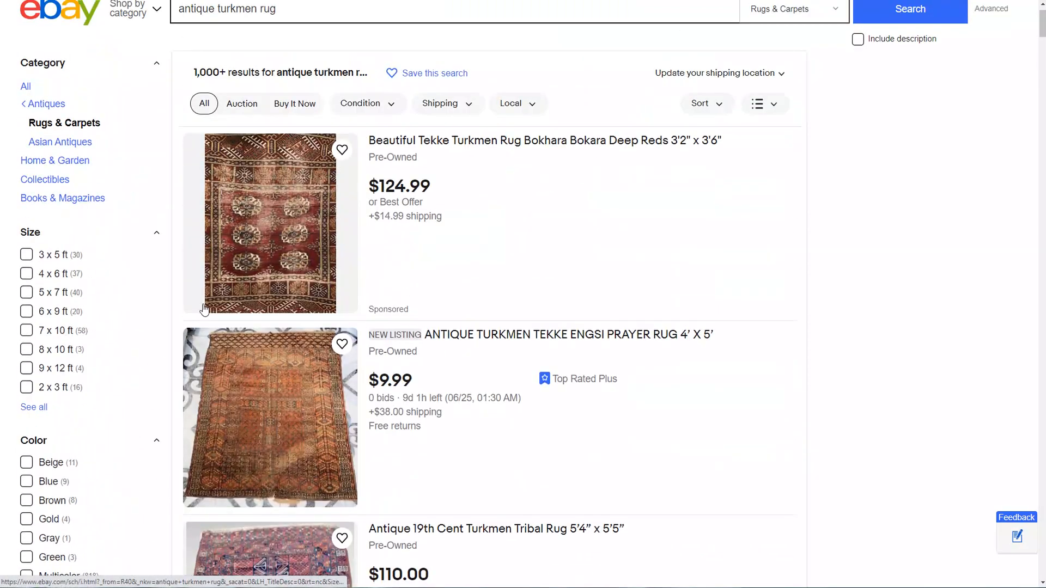
pyautogui.scroll(-3, 117, 288)
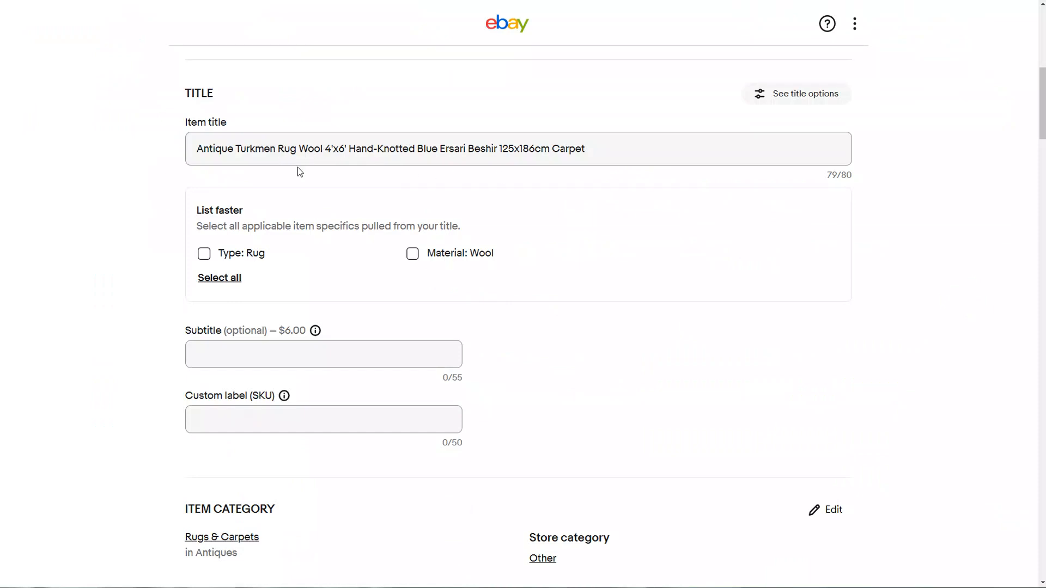
# - Move the size 4'x6' in front of "Wool" so the item title begins "Antique Turkmen Rug 4'x6' Wool"
pyautogui.doubleClick(325, 149)
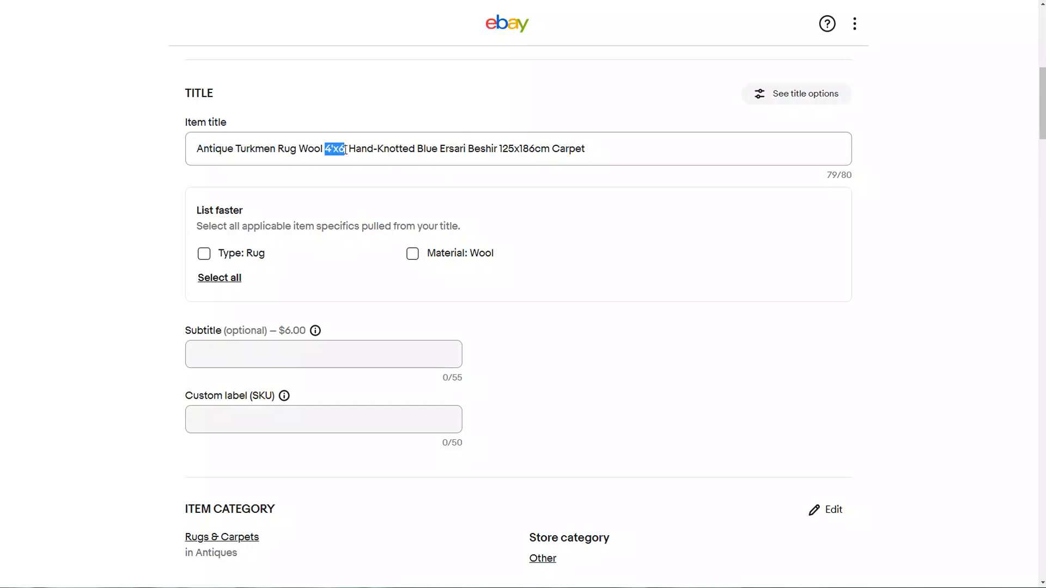
pyautogui.press('BackSpace')
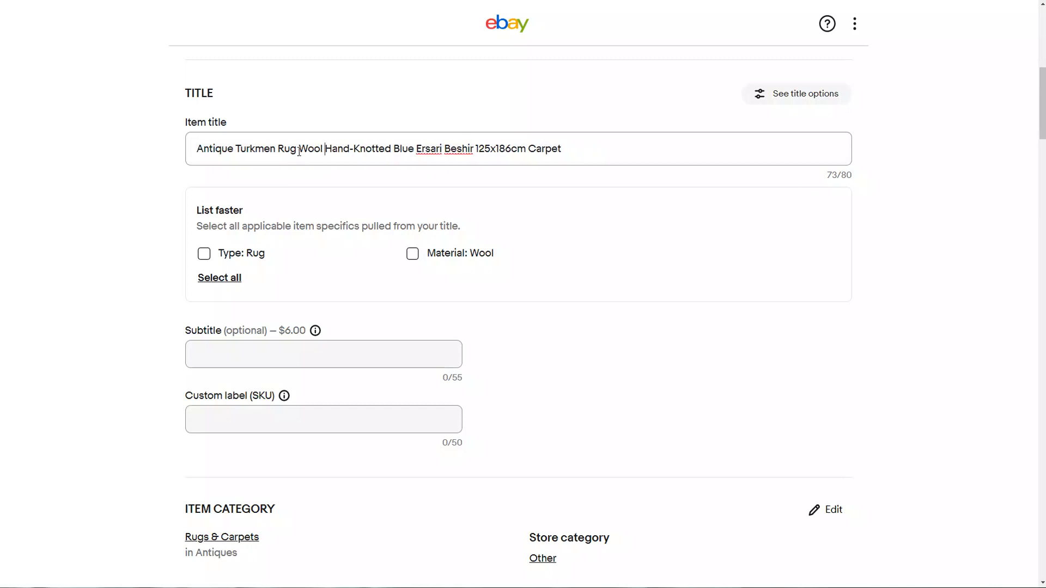
pyautogui.hotkey('ctrl', 'z')
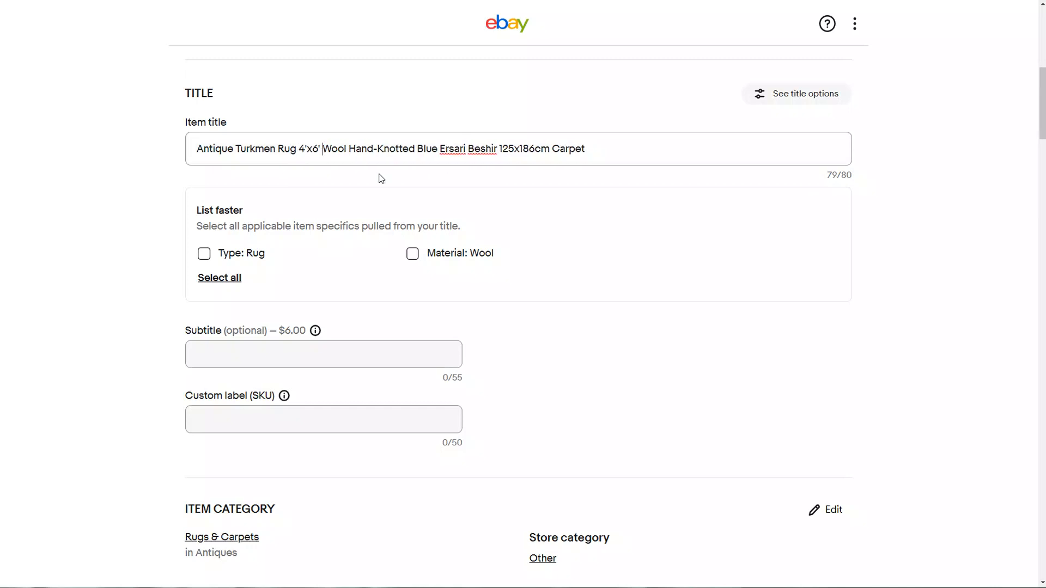
# - Move "Wool" behind "Hand-Knotted" so the title reads "Antique Turkmen Rug 4'x6' Hand-Knotted Wool Blue Ersari Beshir 125x186cm Carpet", single-spaced
pyautogui.doubleClick(326, 149)
pyautogui.press('BackSpace')
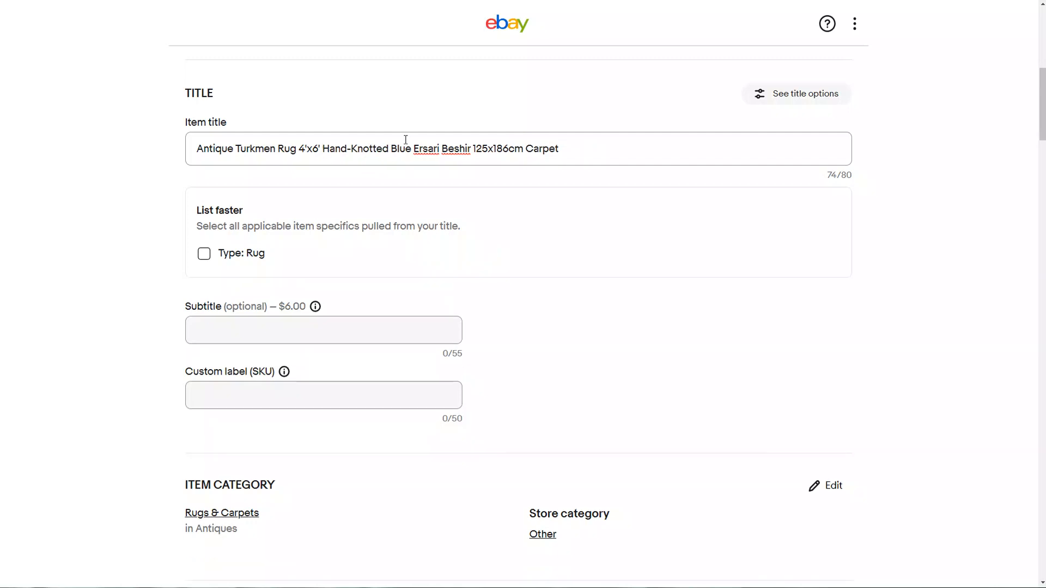
pyautogui.write('Wool')
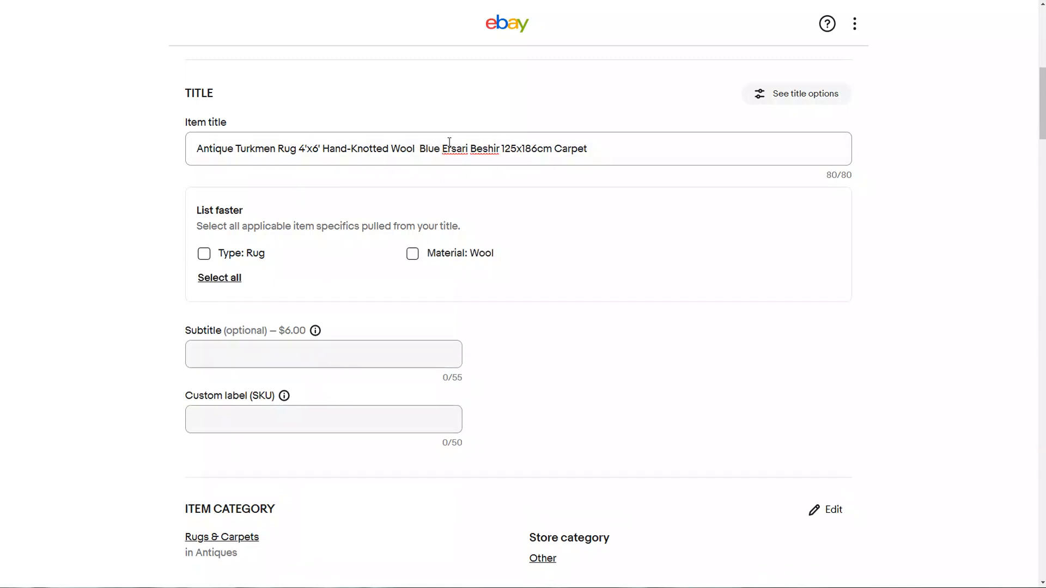
pyautogui.press('BackSpace')
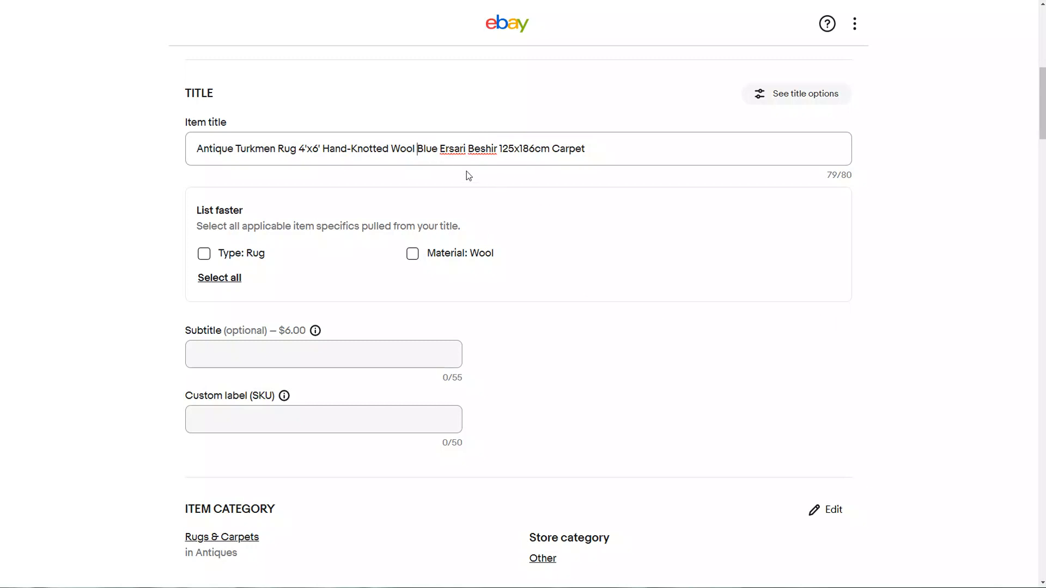
# - Compare the descriptive keywords in the item title with the regional design and other item specifics of the listing
pyautogui.scroll(-10, 508, 192)
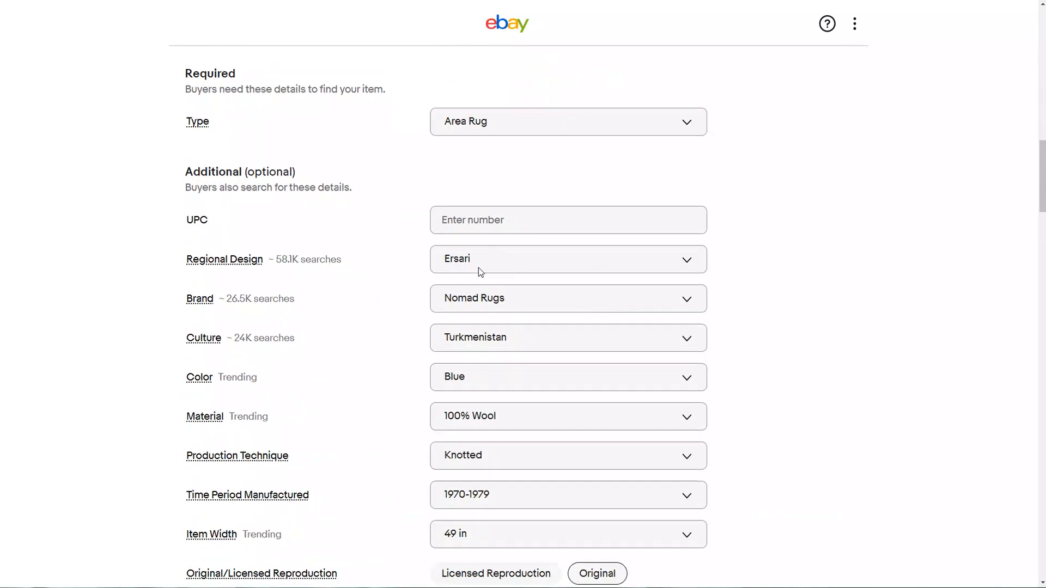
pyautogui.scroll(10, 479, 267)
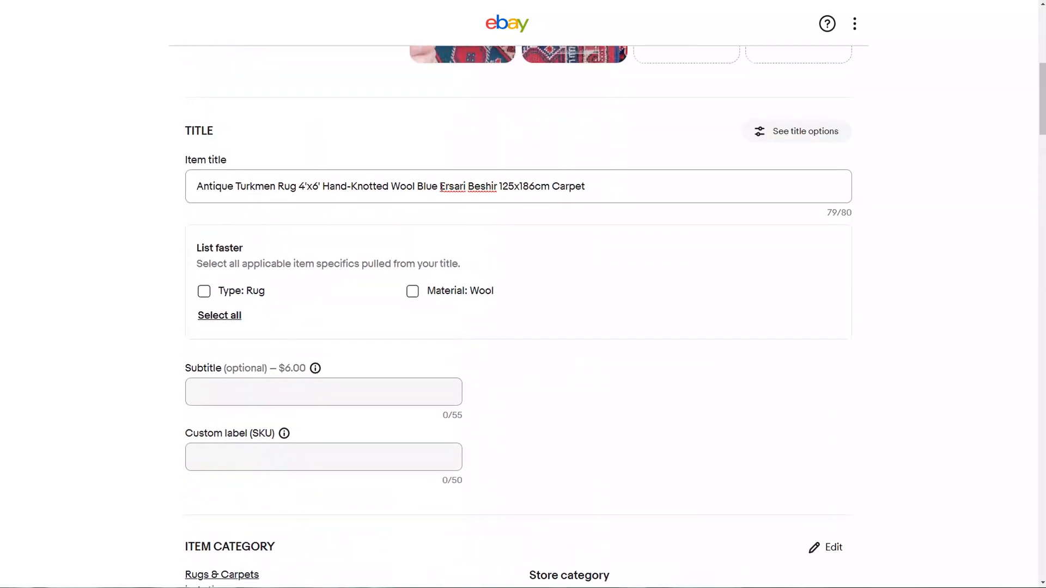
pyautogui.doubleClick(443, 186)
pyautogui.click(621, 186)
pyautogui.moveTo(605, 192); pyautogui.dragTo(336, 188)
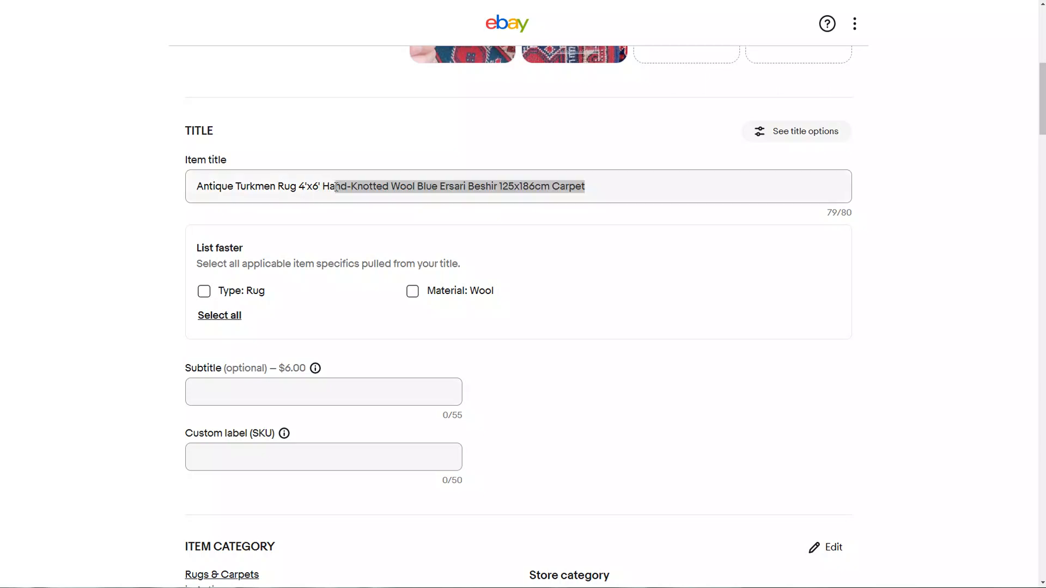
pyautogui.click(627, 184)
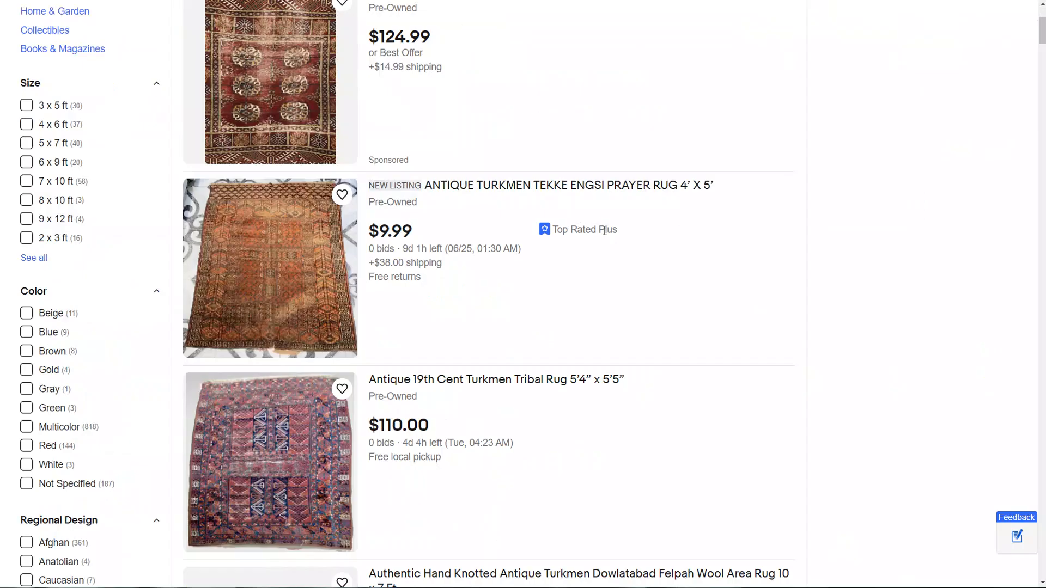
# - Look through the titles of competing listings in the marketplace results for antique Turkmen rugs
pyautogui.scroll(-9, 587, 226)
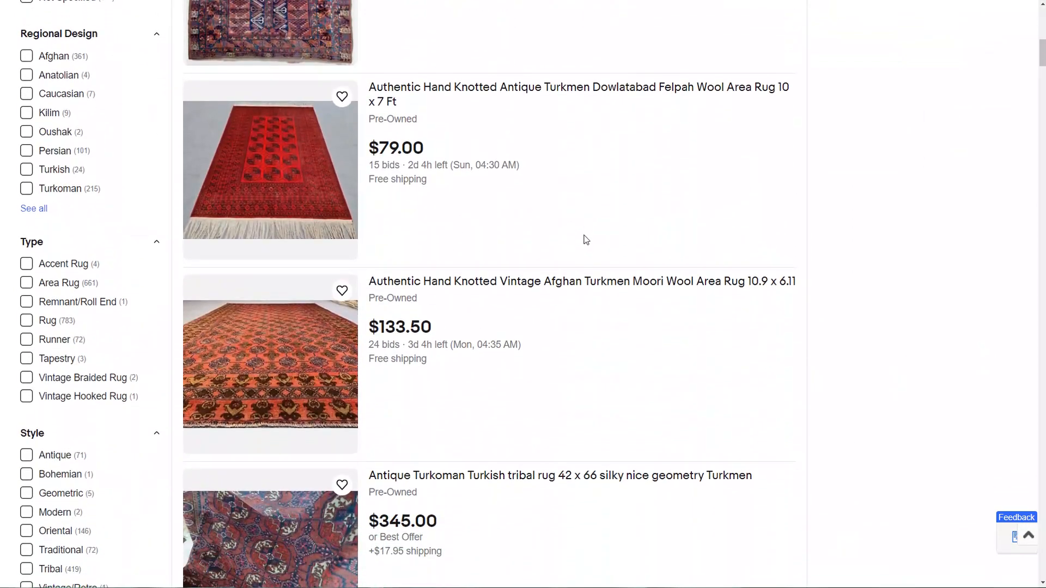
pyautogui.scroll(-5, 584, 232)
pyautogui.scroll(1, 582, 238)
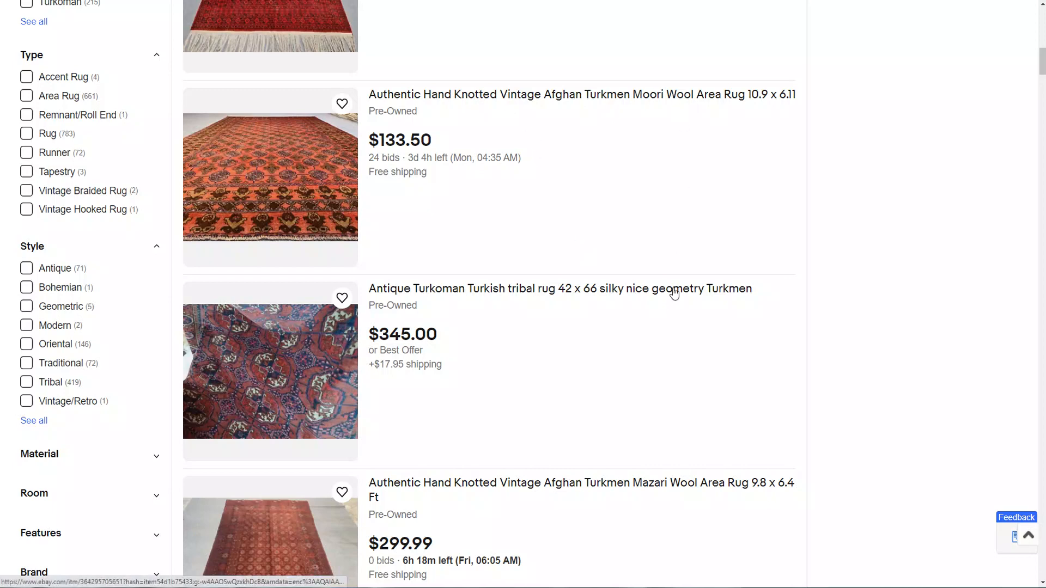
pyautogui.scroll(-6, 661, 299)
pyautogui.scroll(-5, 657, 305)
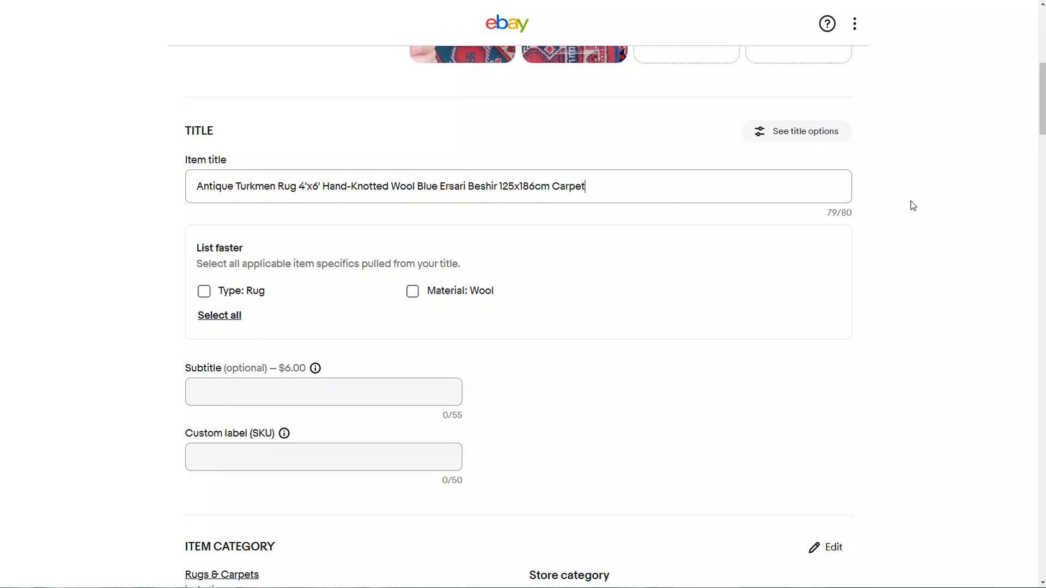
# - Check the optional subtitle field and its fee, and compare it with the full item title
pyautogui.scroll(-4, 899, 180)
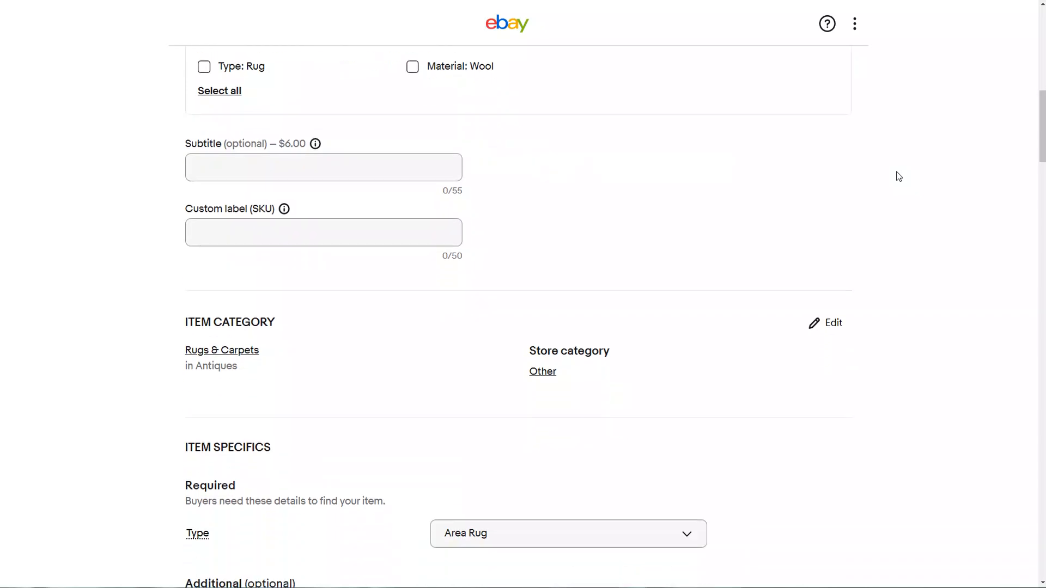
pyautogui.click(254, 167)
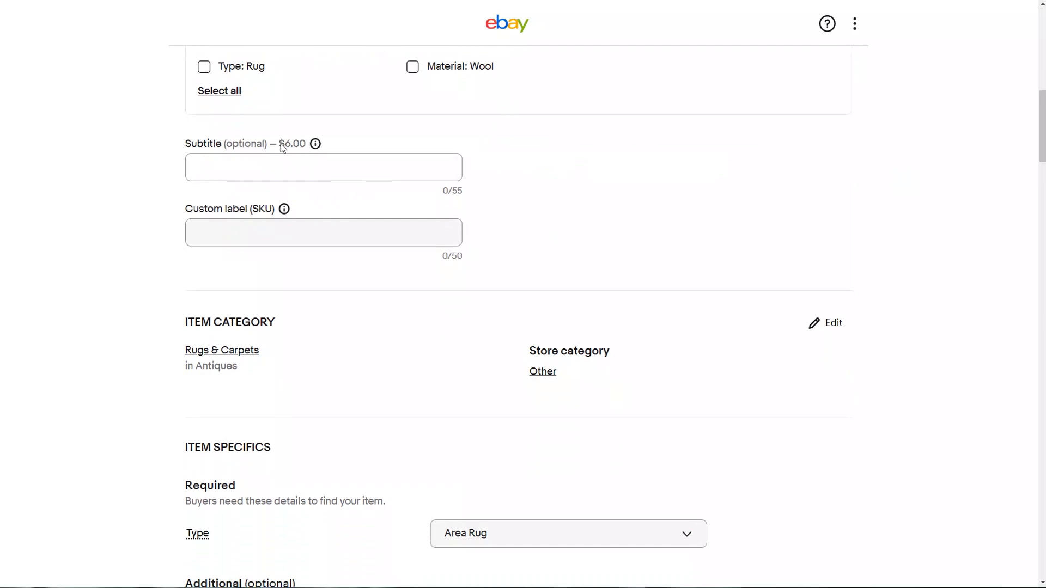
pyautogui.moveTo(279, 143); pyautogui.dragTo(294, 144)
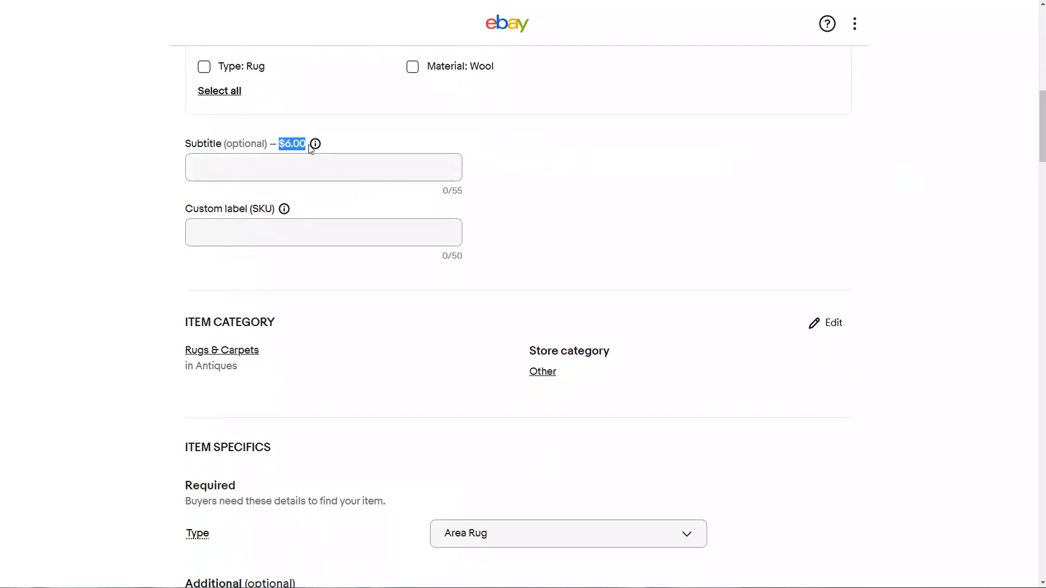
pyautogui.click(620, 180)
pyautogui.scroll(4, 614, 180)
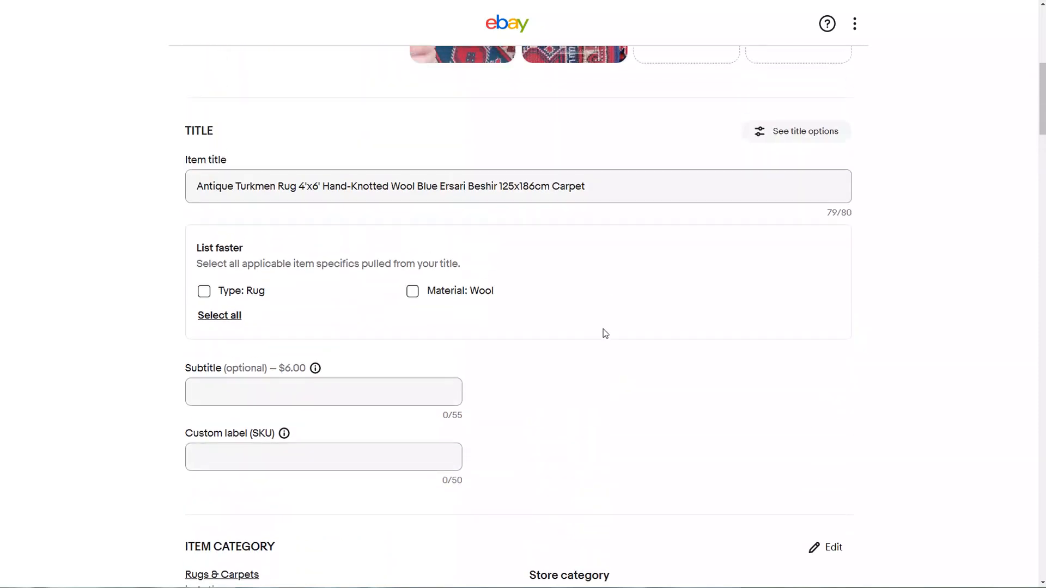
pyautogui.moveTo(594, 188); pyautogui.dragTo(186, 195)
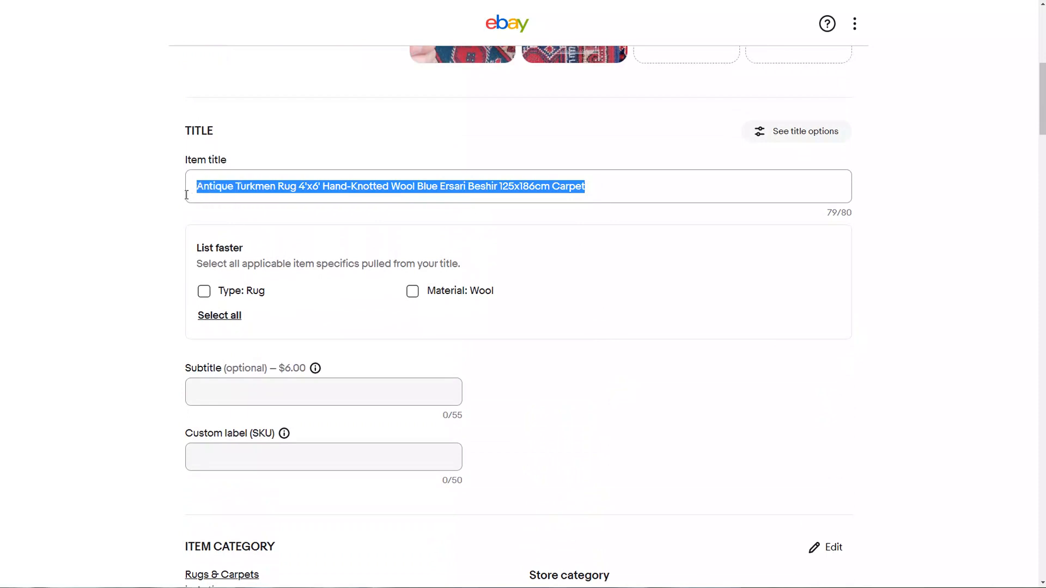
pyautogui.scroll(-3, 650, 336)
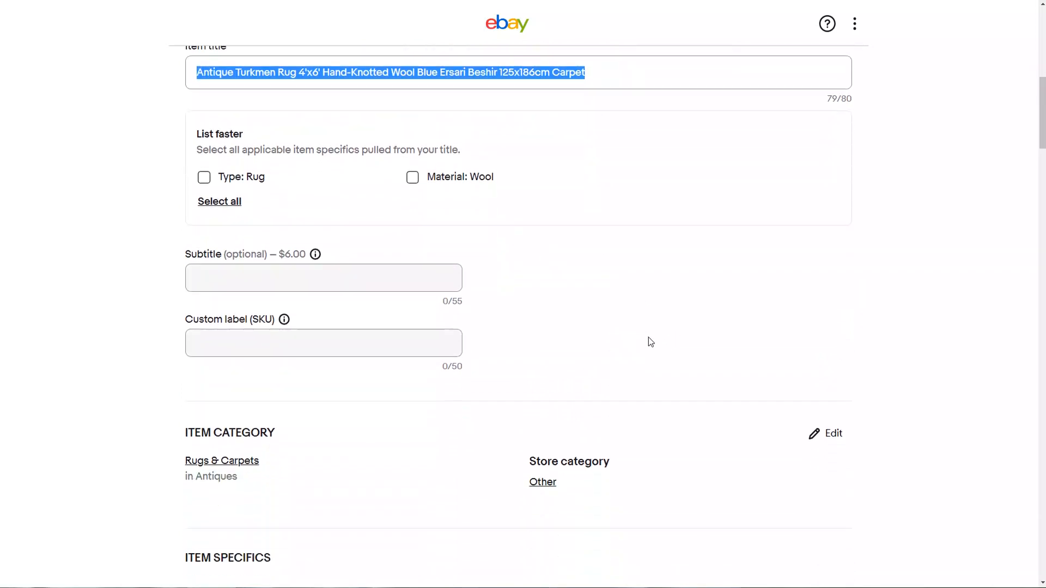
# - Inspect the custom label (SKU) field beneath the subtitle, leaving it empty
pyautogui.click(259, 305)
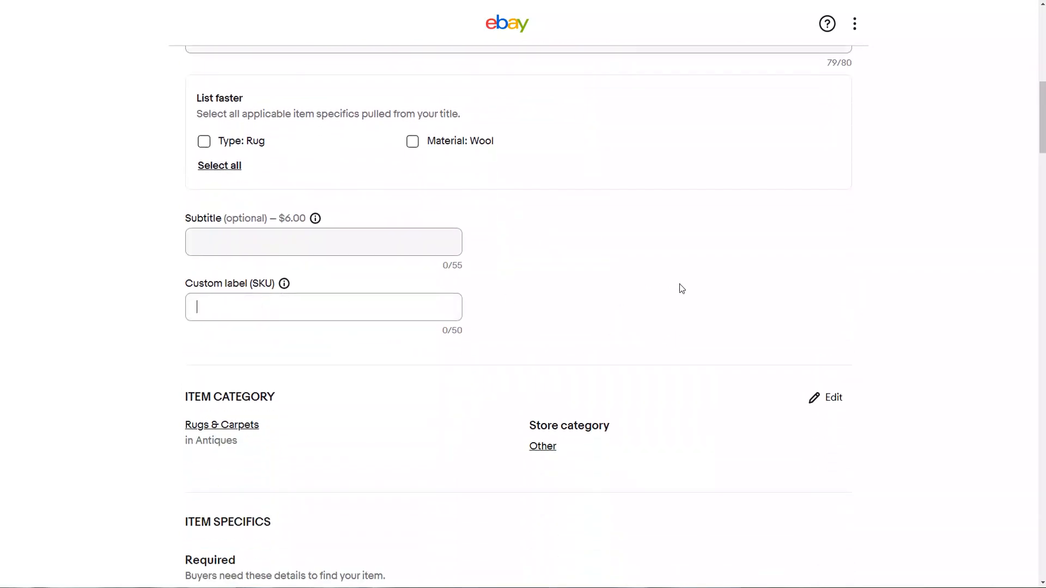
pyautogui.scroll(-2, 264, 254)
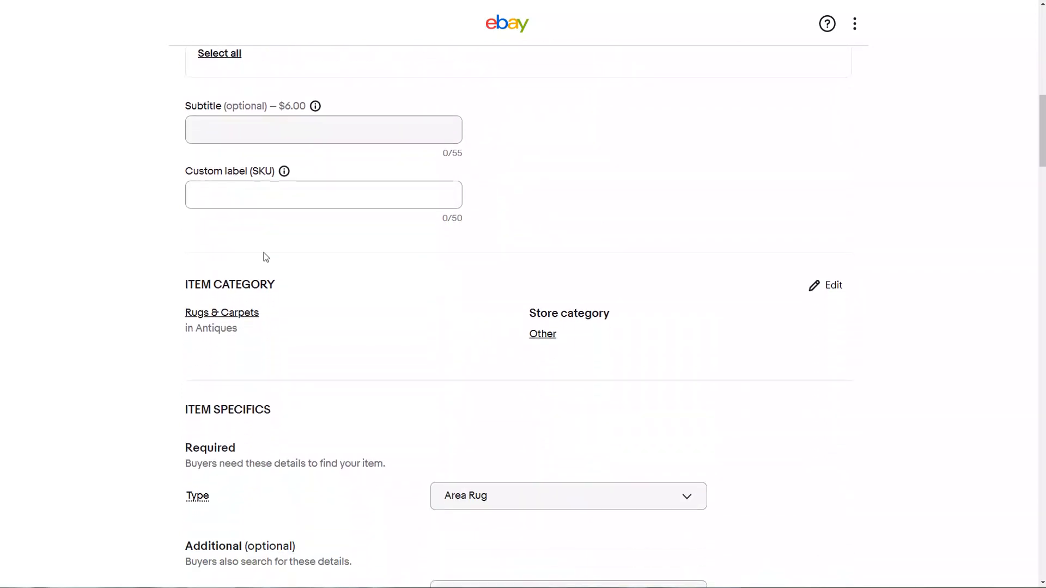
pyautogui.click(298, 198)
# - Review the listing's item category settings and the suggested categories for the rug, closing the dialog after each check
pyautogui.scroll(-4, 656, 180)
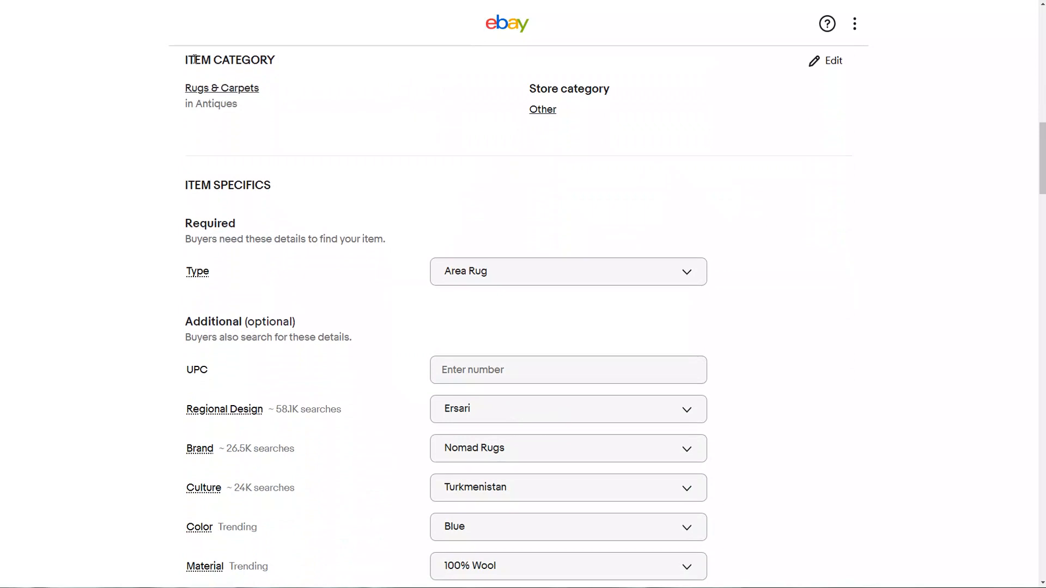
pyautogui.moveTo(229, 60); pyautogui.dragTo(267, 61)
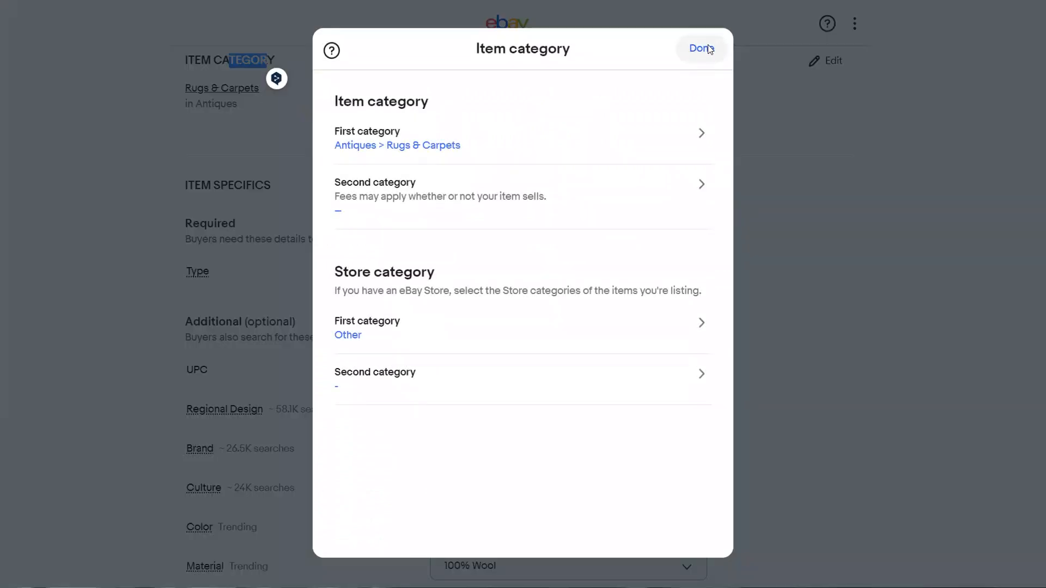
pyautogui.click(710, 48)
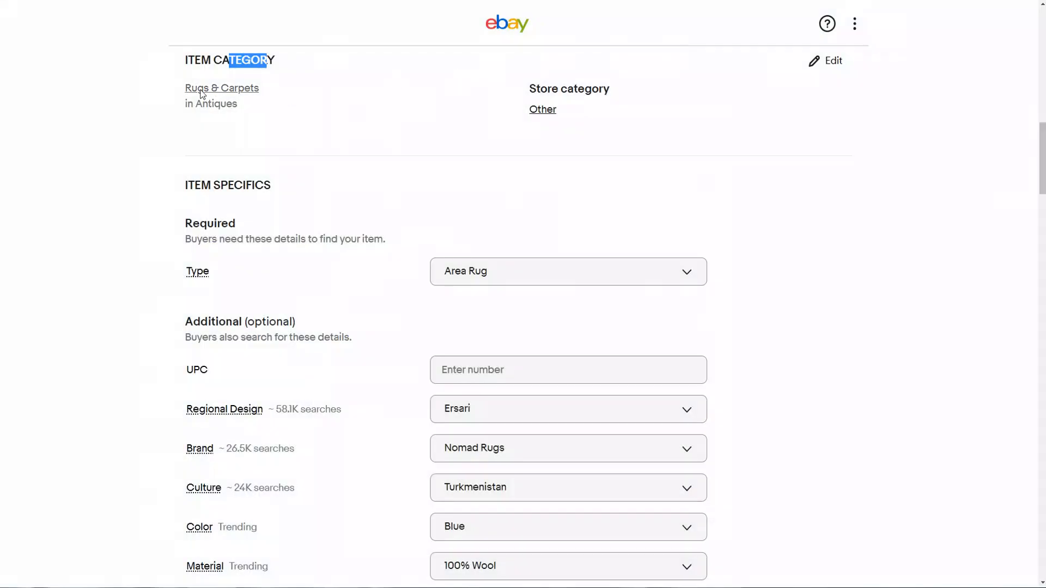
pyautogui.click(227, 91)
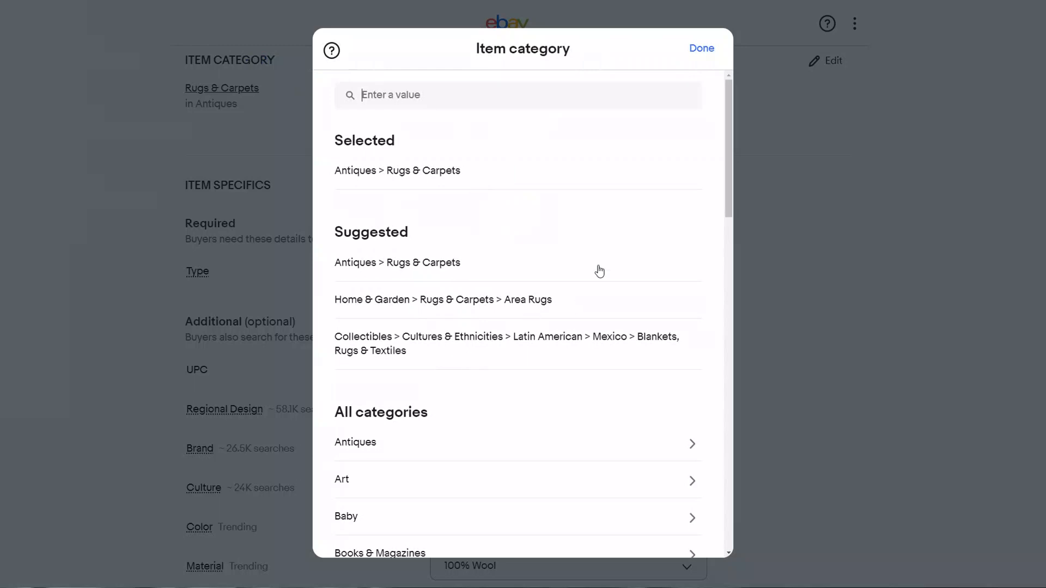
pyautogui.click(702, 50)
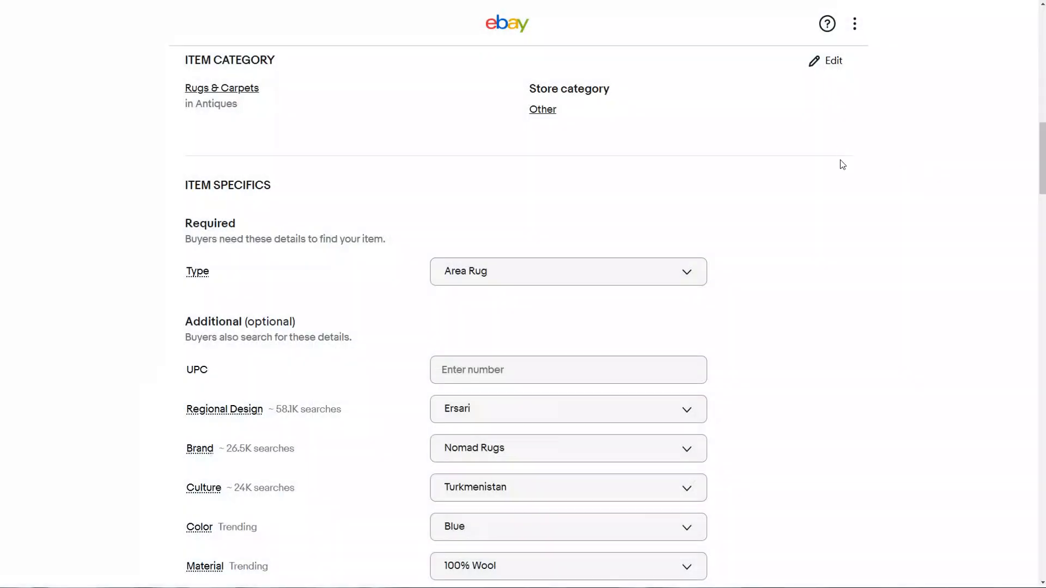
# - Check the available store categories for the listing and close the category settings
pyautogui.click(549, 111)
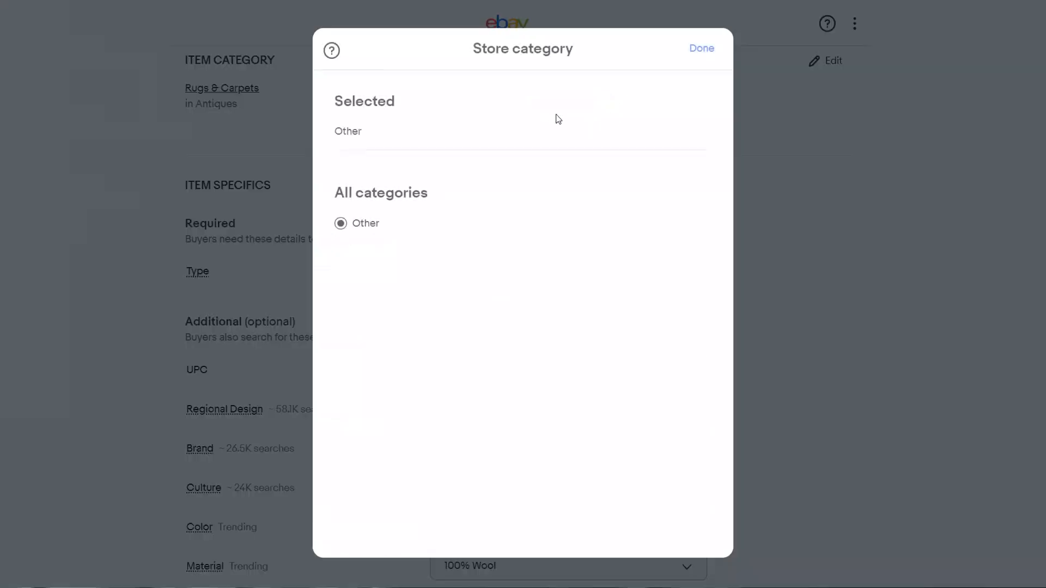
pyautogui.click(701, 49)
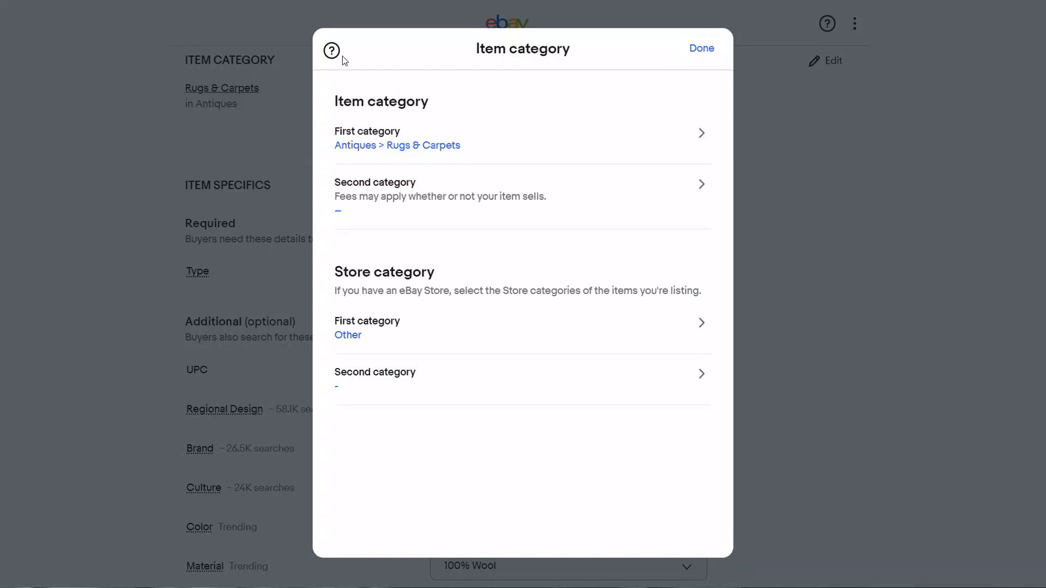
pyautogui.click(712, 51)
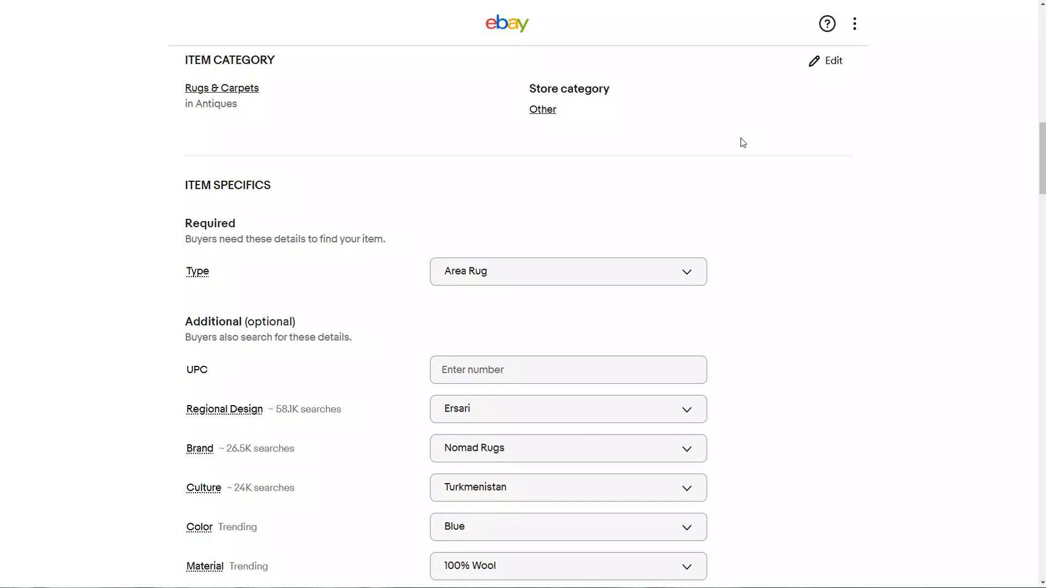
# - Examine the required and additional item specifics, from type and regional design through brand, culture, material and dimensions
pyautogui.scroll(-2, 763, 189)
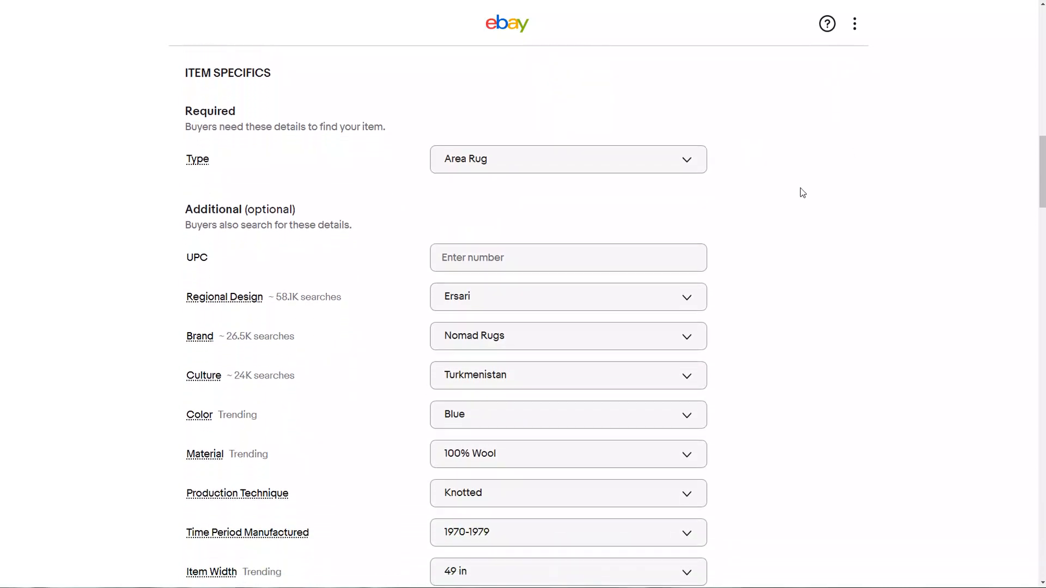
pyautogui.scroll(-1, 803, 193)
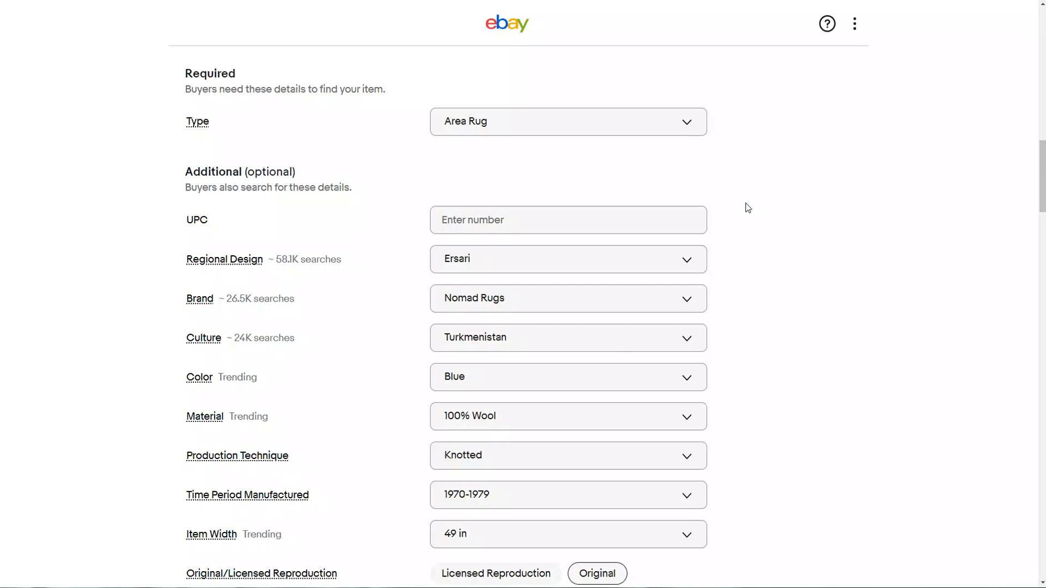
pyautogui.scroll(-1, 855, 229)
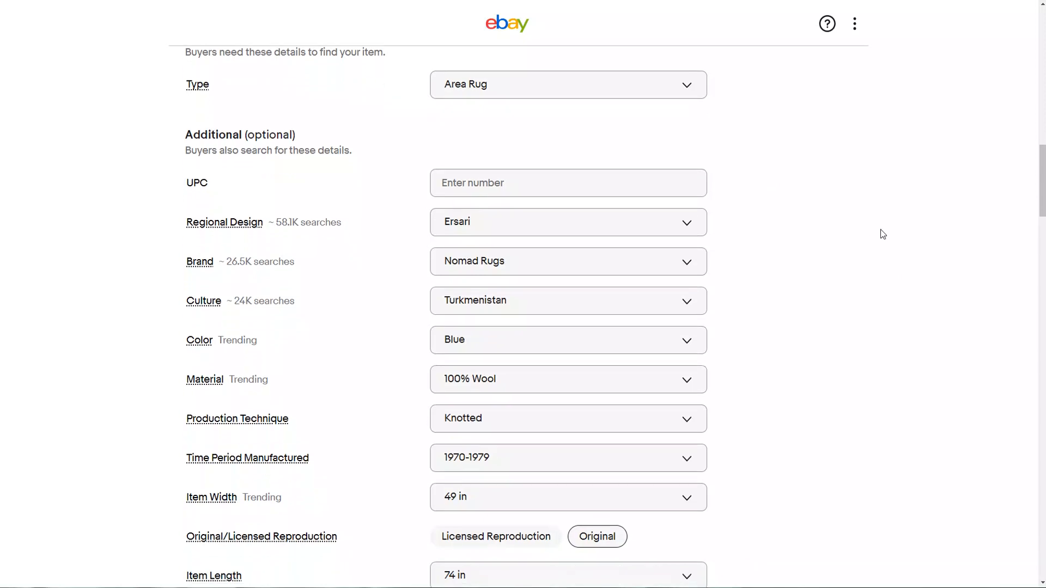
pyautogui.scroll(-1, 880, 233)
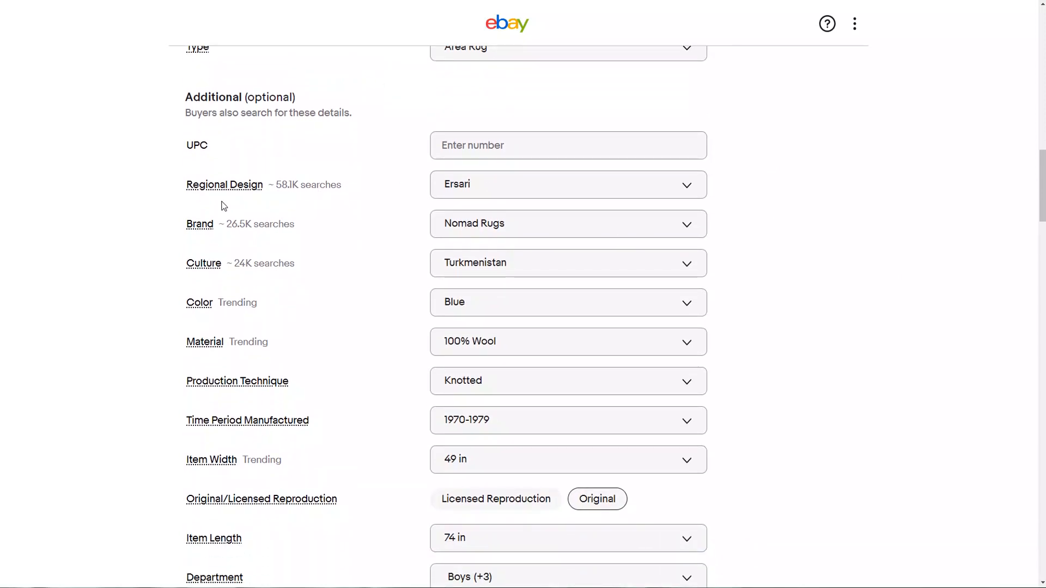
pyautogui.moveTo(195, 188)
pyautogui.scroll(1, 384, 158)
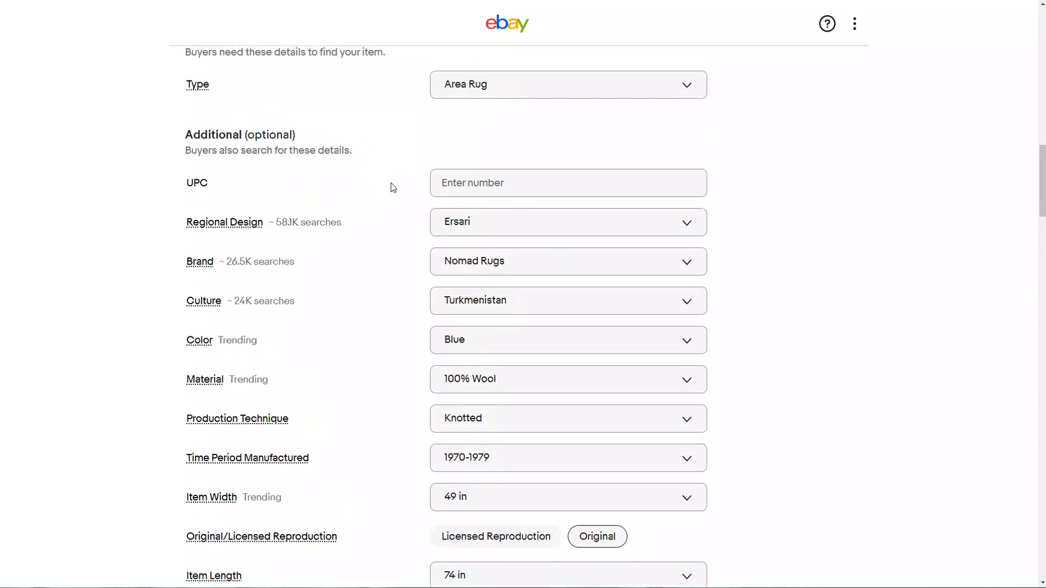
pyautogui.scroll(-1, 391, 187)
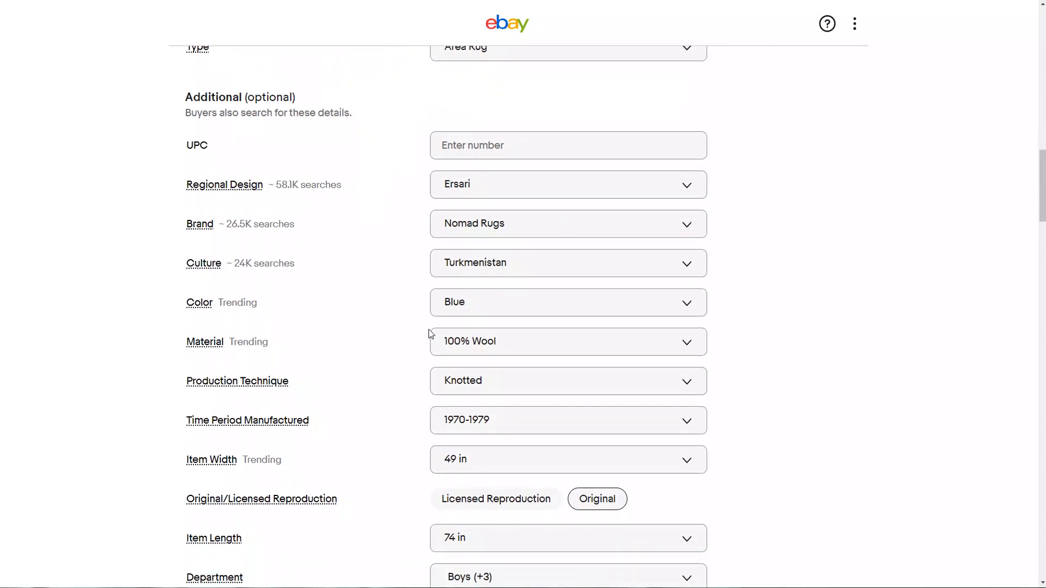
# - Change the rug's item condition to Pre-owned, after checking the remaining item specifics
pyautogui.scroll(9, 429, 330)
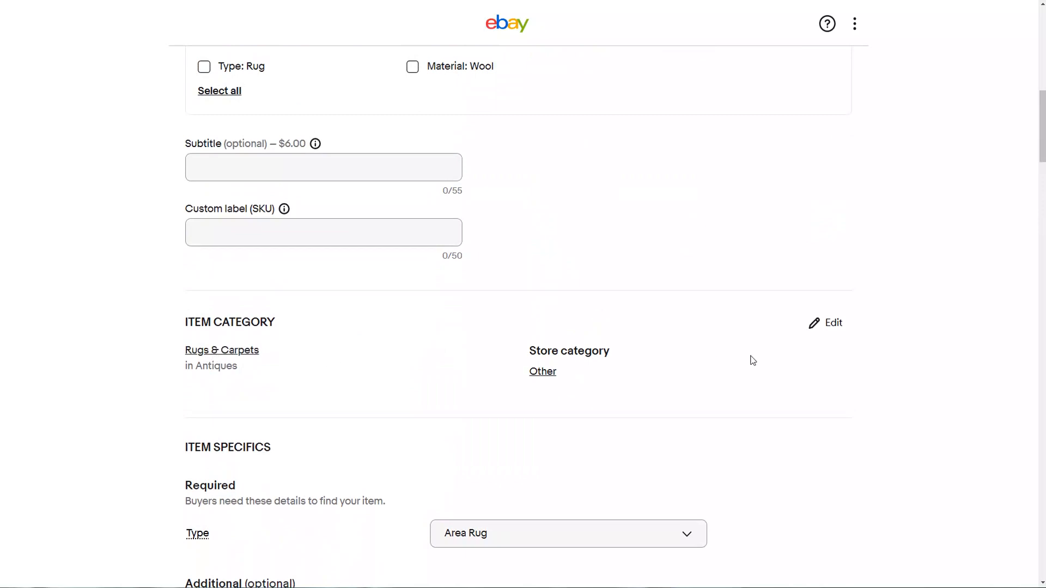
pyautogui.scroll(-6, 718, 312)
pyautogui.scroll(-15, 721, 311)
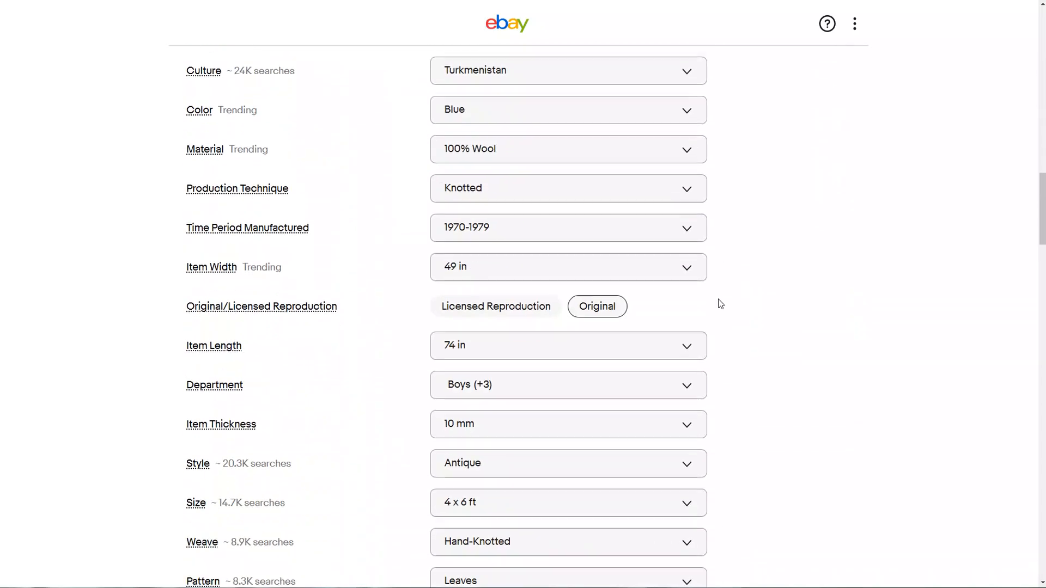
pyautogui.scroll(-2, 718, 298)
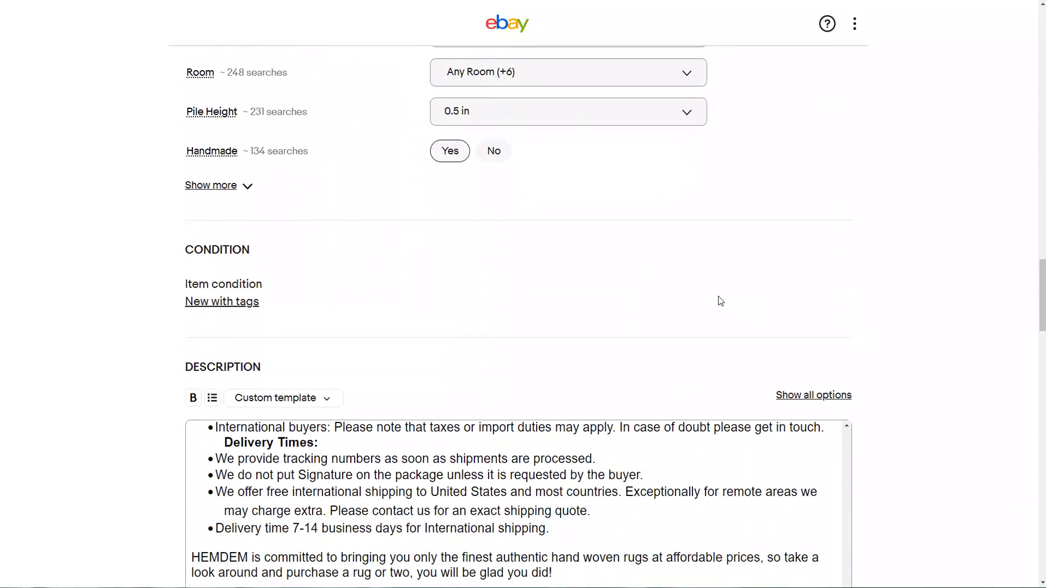
pyautogui.scroll(-1, 812, 196)
pyautogui.scroll(-3, 815, 194)
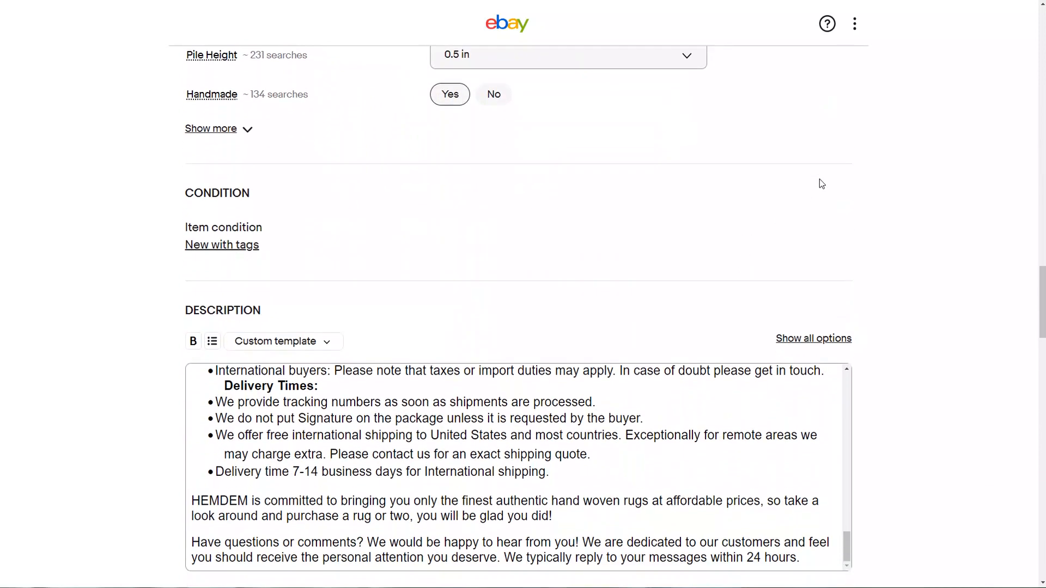
pyautogui.click(221, 116)
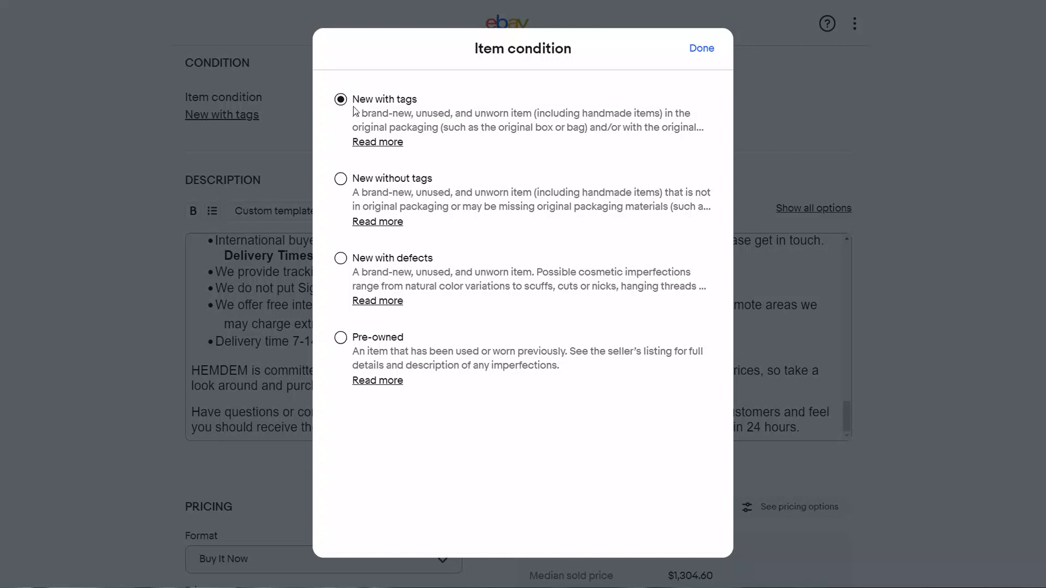
pyautogui.click(341, 338)
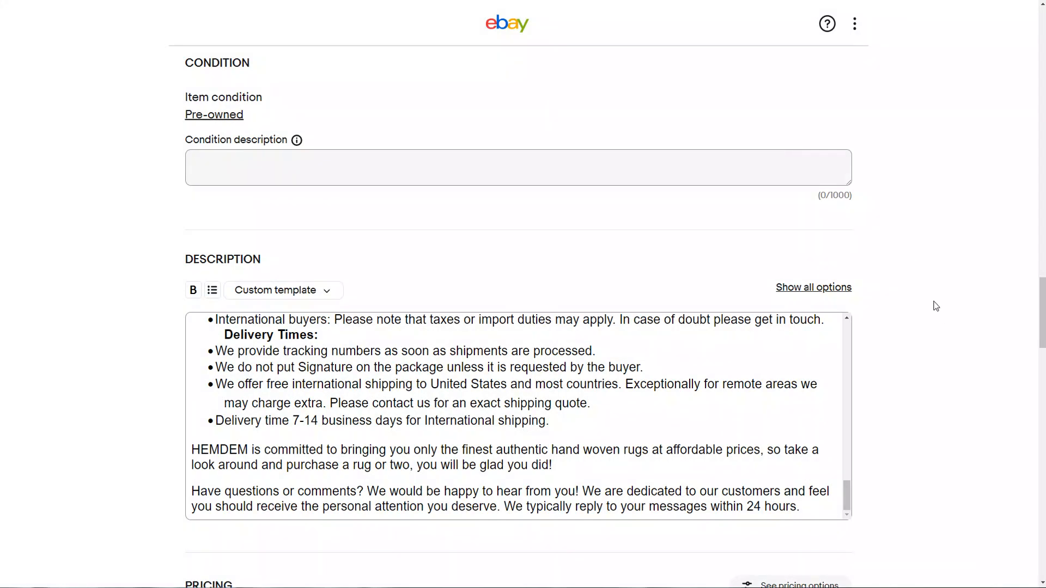
# - Review the bulleted rug details that open the listing description, from rug style and size to knot density
pyautogui.scroll(-3, 934, 304)
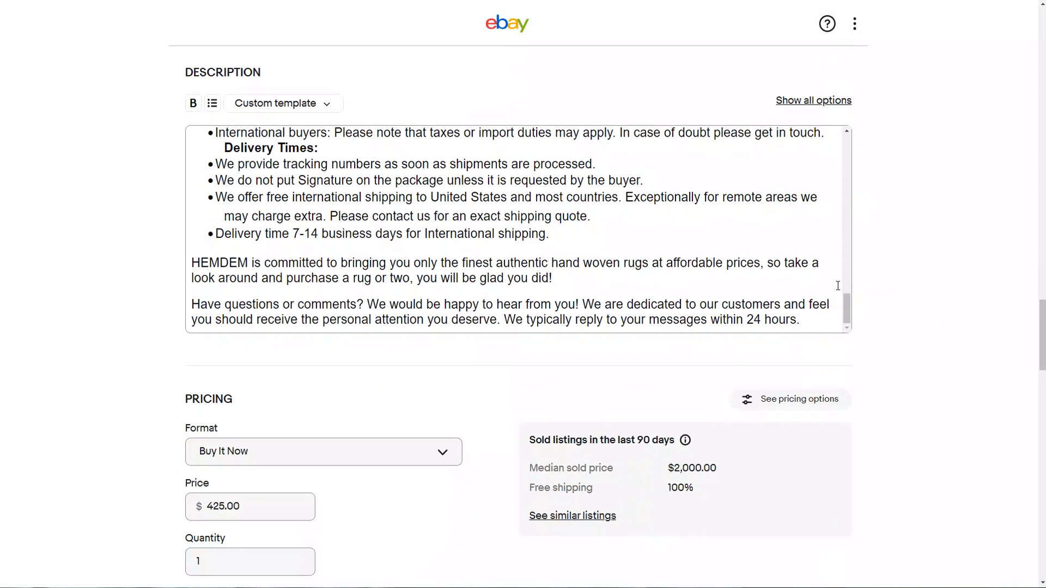
pyautogui.moveTo(846, 304); pyautogui.dragTo(848, 143)
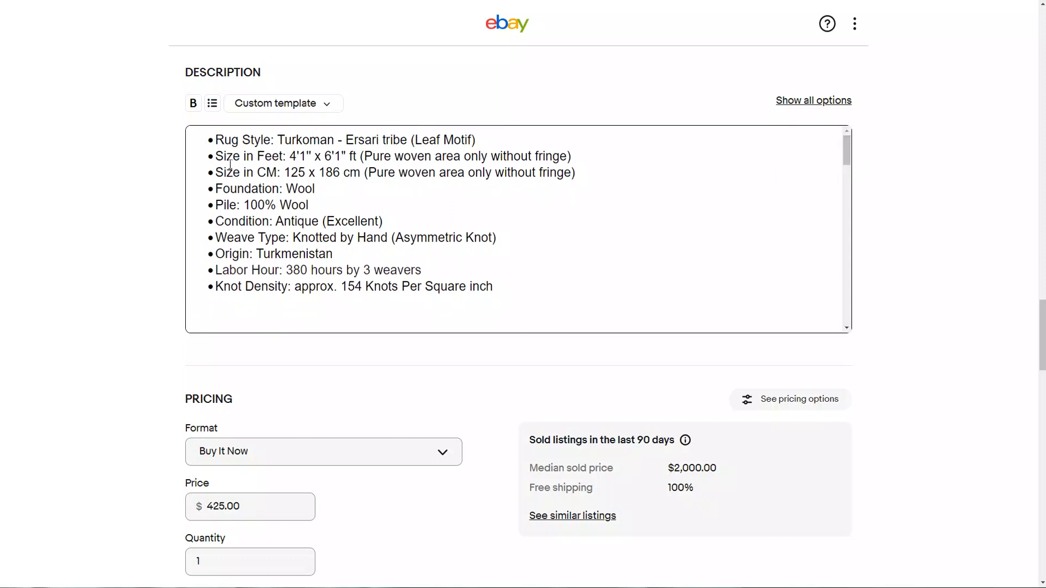
pyautogui.moveTo(215, 140); pyautogui.dragTo(495, 297)
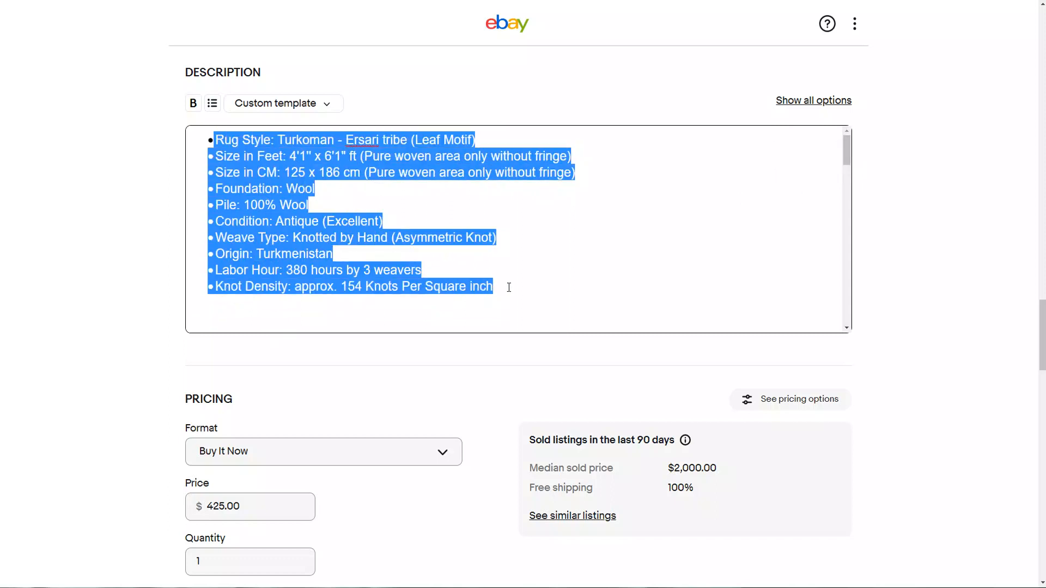
pyautogui.click(507, 287)
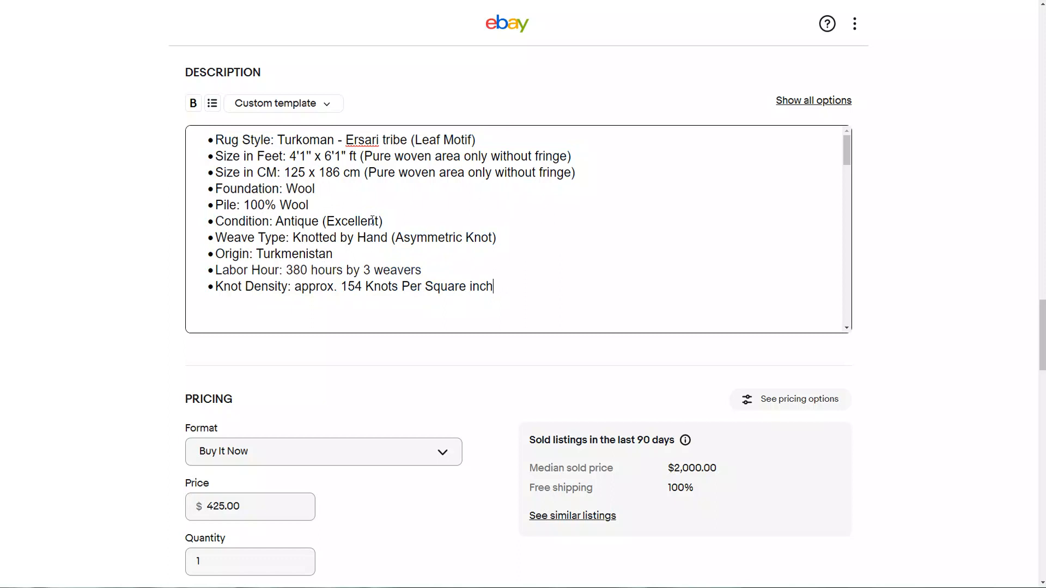
# - Read the description's sections on the unique rug, durable wool and the company
pyautogui.scroll(-3, 534, 224)
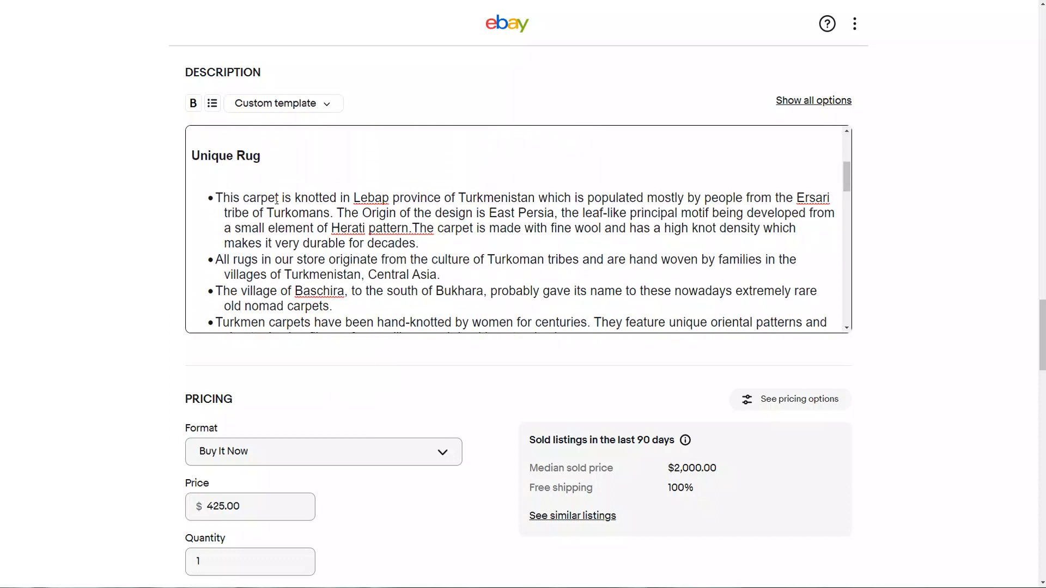
pyautogui.scroll(-2, 249, 188)
pyautogui.scroll(-5, 298, 188)
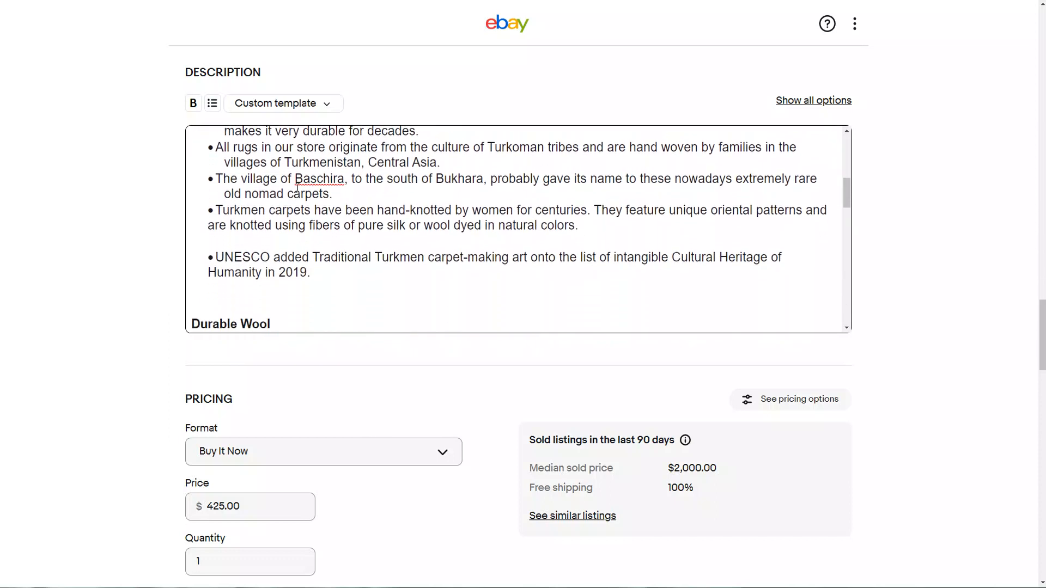
pyautogui.scroll(-3, 359, 216)
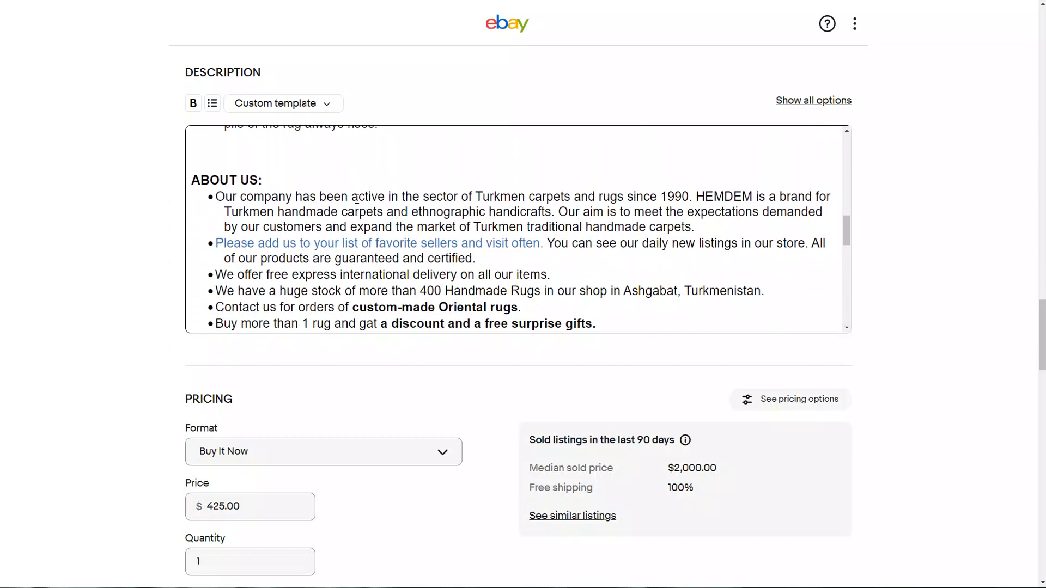
pyautogui.scroll(-1, 332, 210)
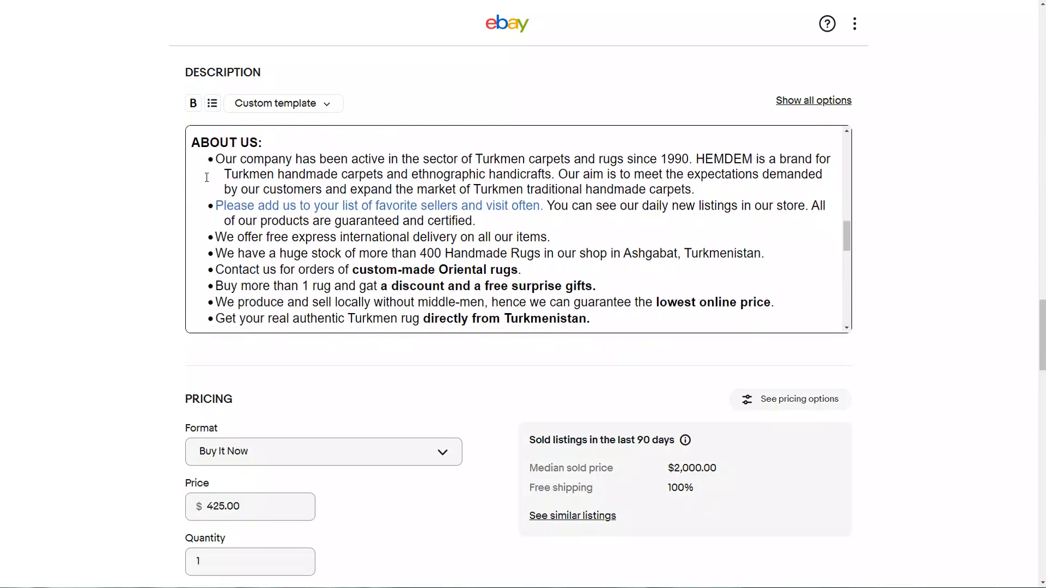
pyautogui.scroll(-5, 320, 188)
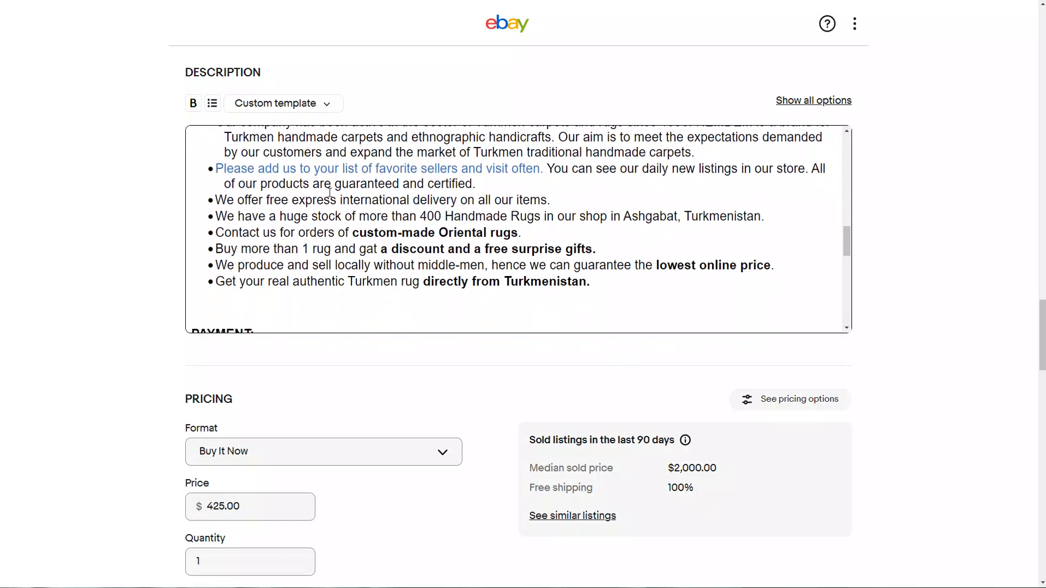
# - Examine the payment, shipping and delivery time sections through the description's closing text, and return to its beginning
pyautogui.scroll(-1, 339, 223)
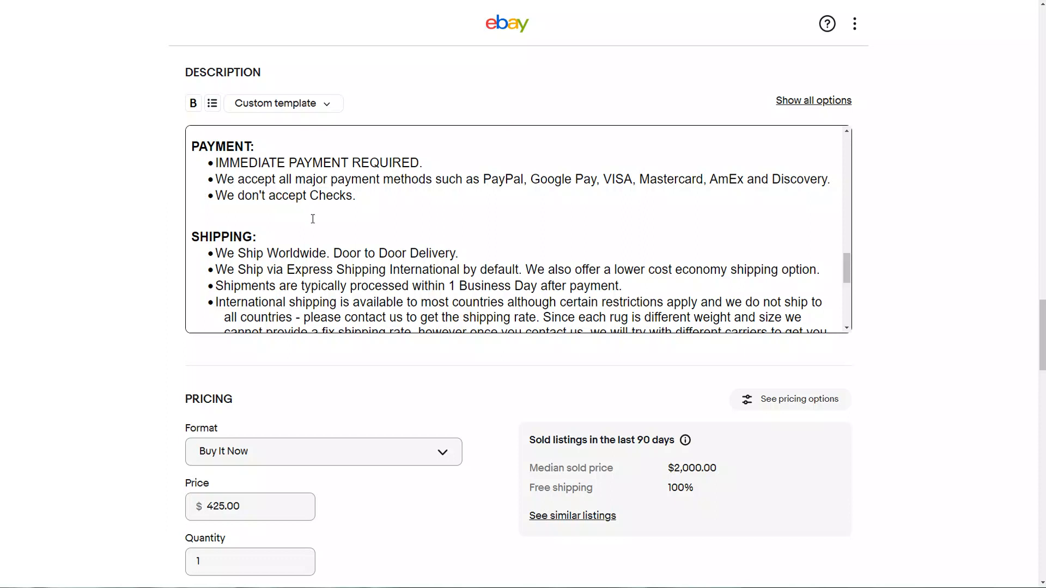
pyautogui.scroll(-2, 317, 229)
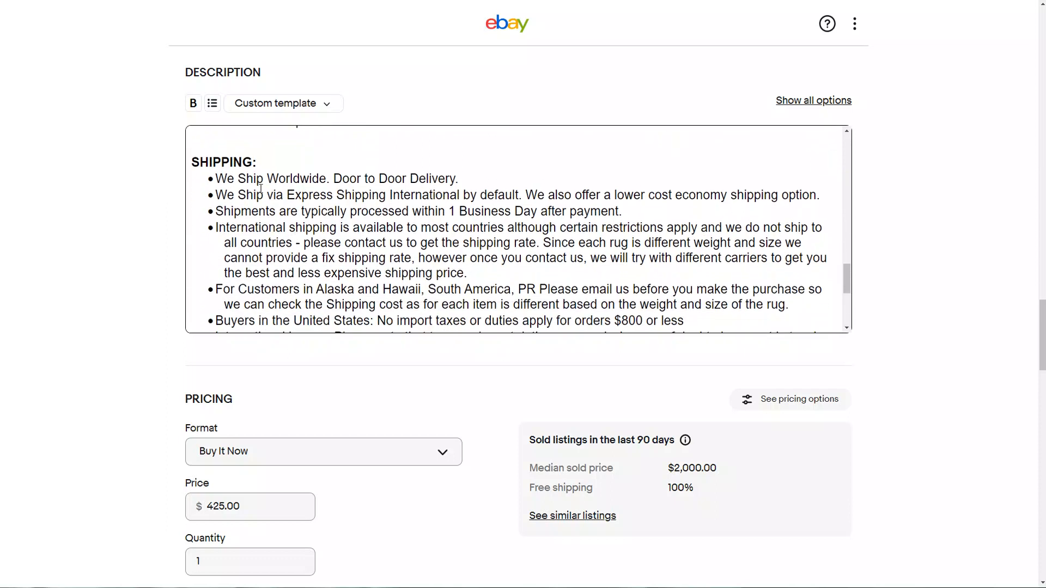
pyautogui.scroll(-2, 286, 183)
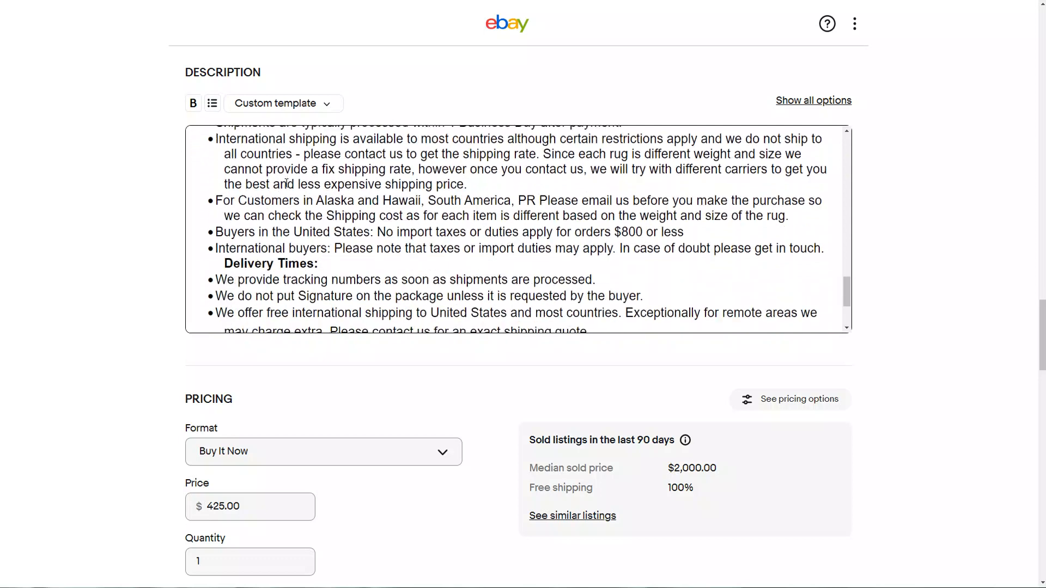
pyautogui.scroll(-6, 286, 184)
pyautogui.scroll(4, 790, 131)
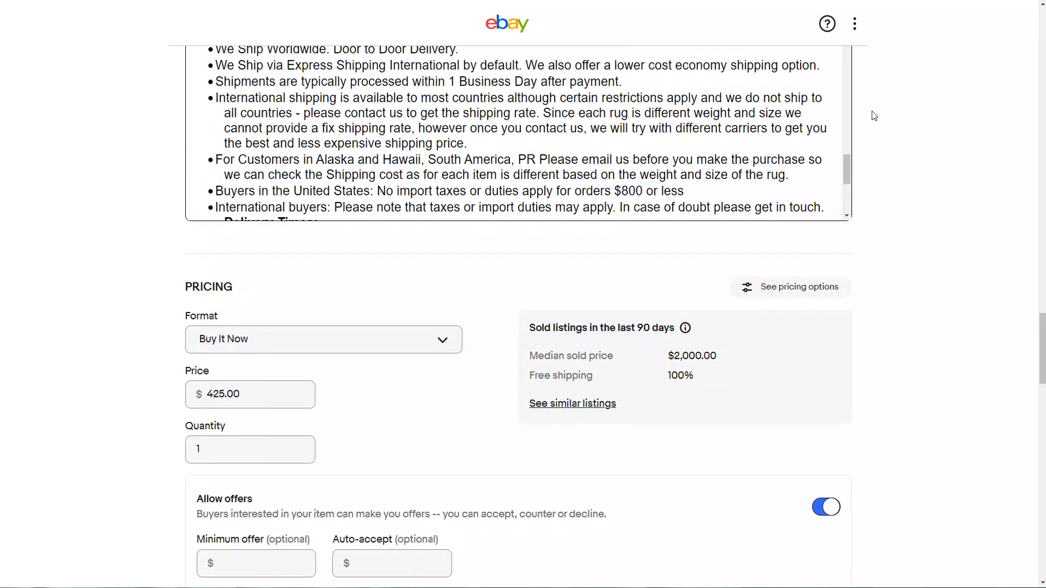
pyautogui.scroll(2, 927, 120)
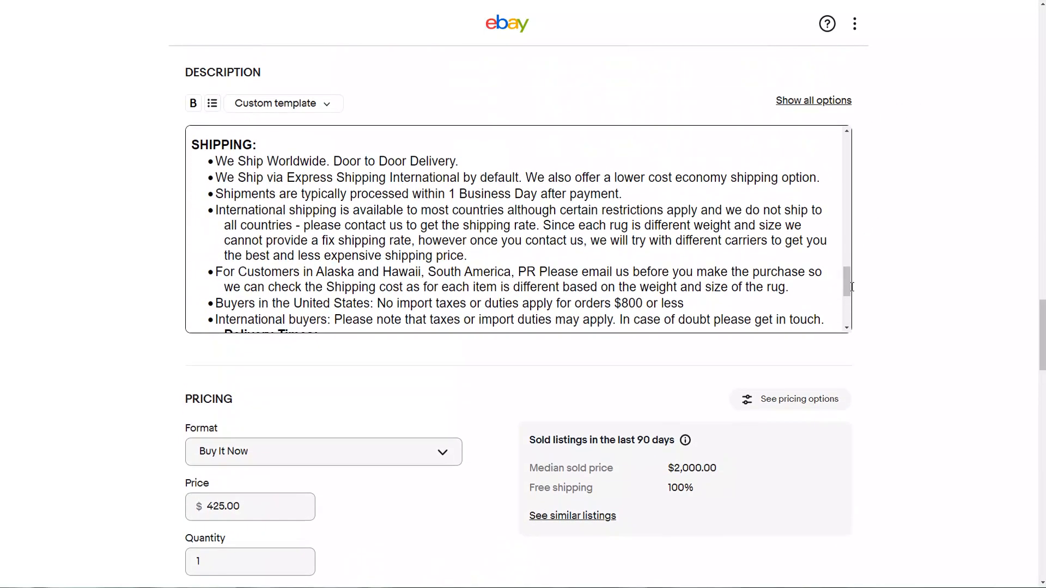
pyautogui.moveTo(847, 286); pyautogui.dragTo(849, 315)
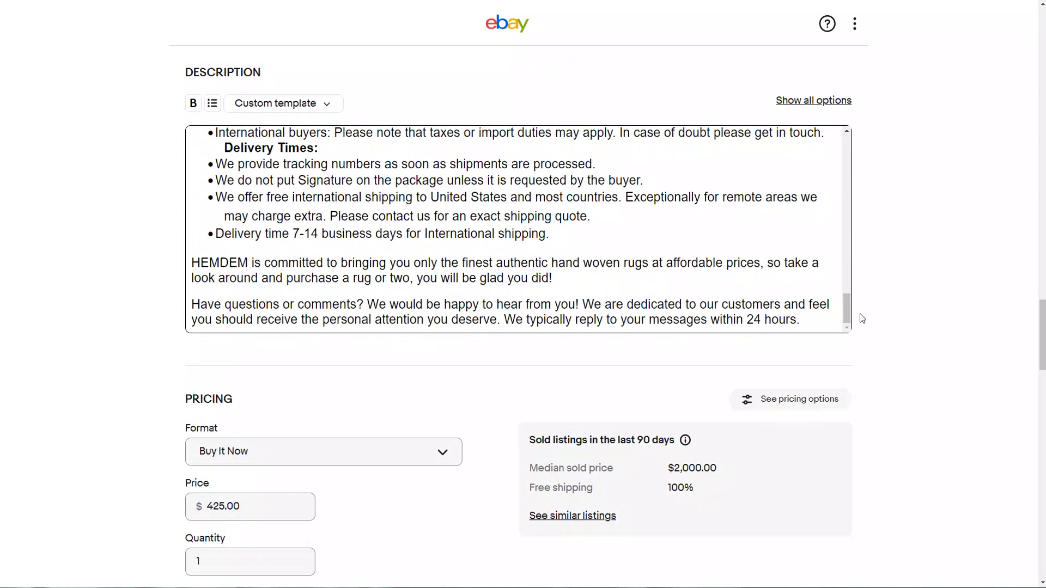
pyautogui.moveTo(846, 311); pyautogui.dragTo(842, 136)
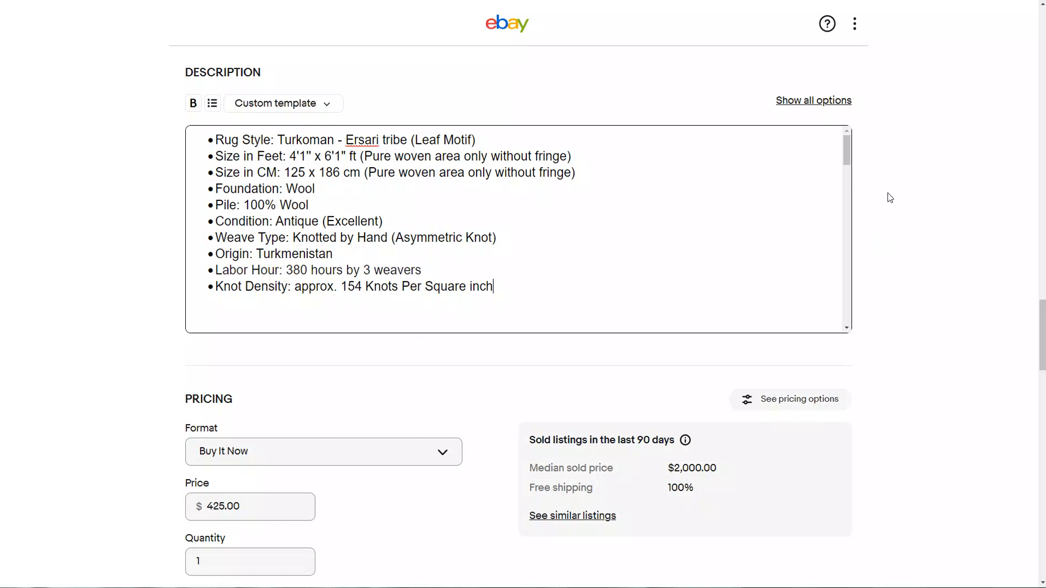
# - Check the available pricing formats, Auction and Buy It Now, keeping Buy It Now
pyautogui.scroll(-2, 892, 198)
pyautogui.scroll(-2, 893, 198)
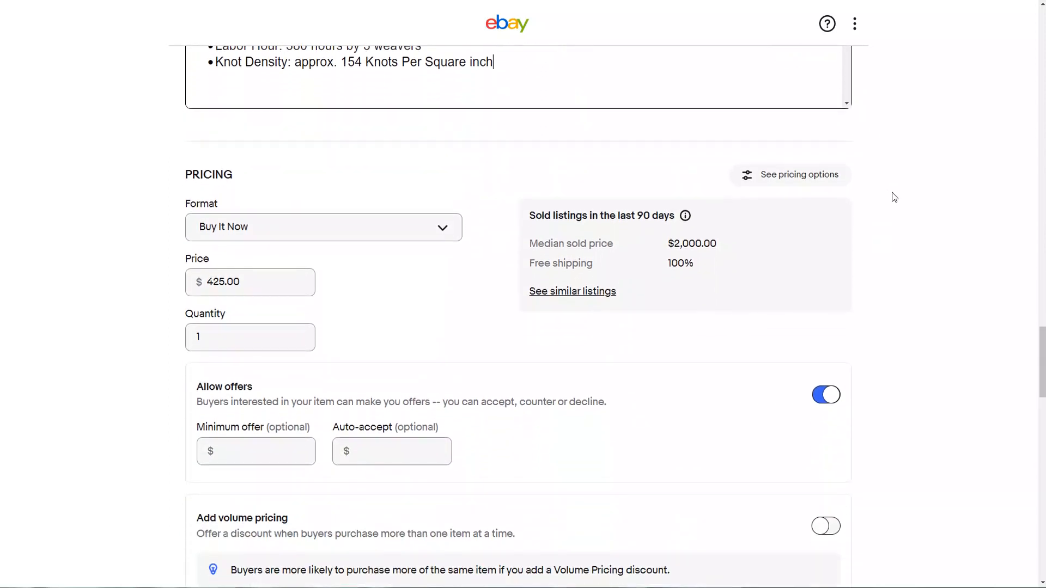
pyautogui.scroll(-1, 924, 213)
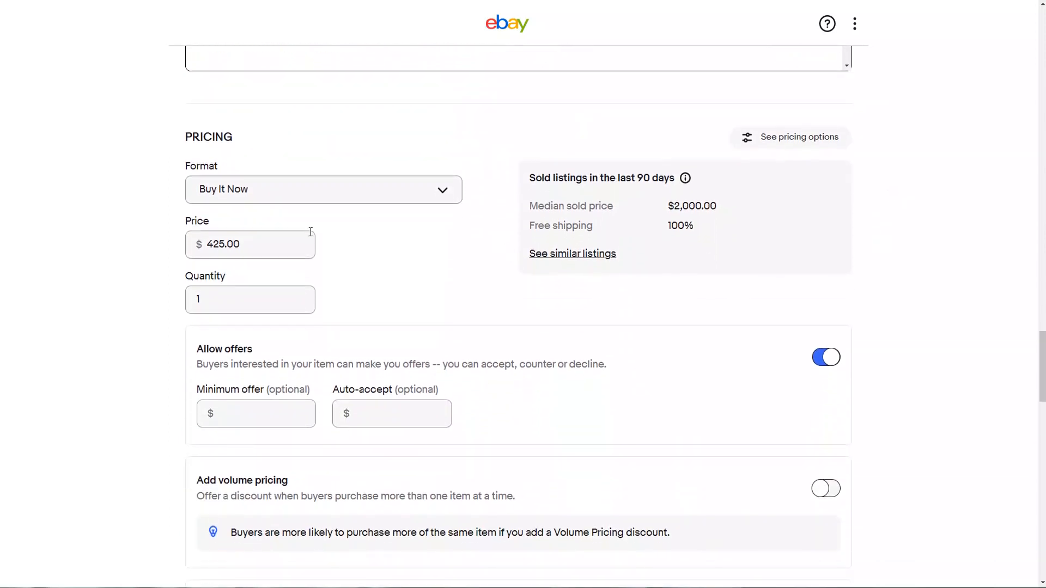
pyautogui.click(440, 194)
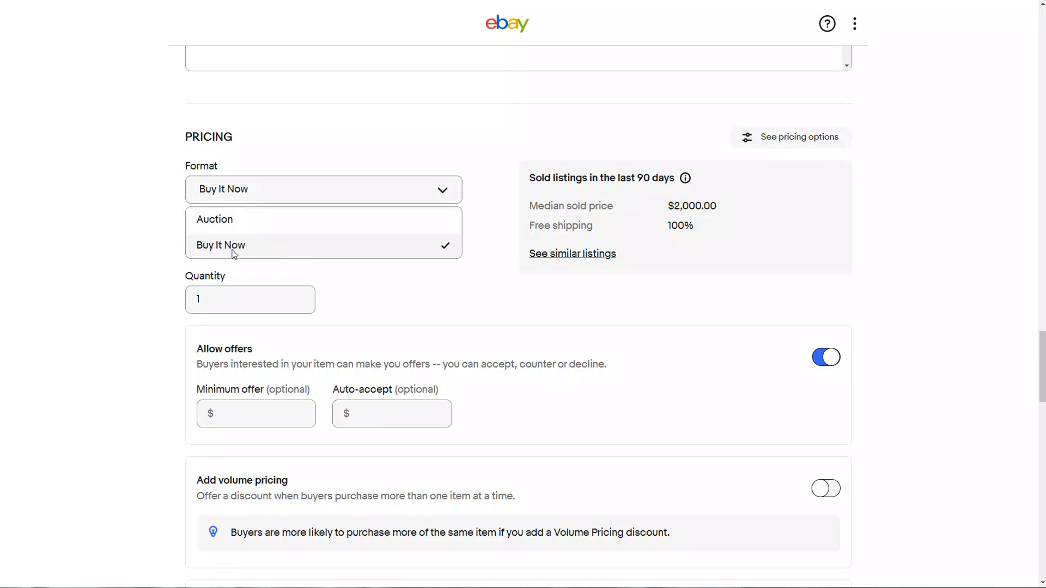
pyautogui.click(492, 273)
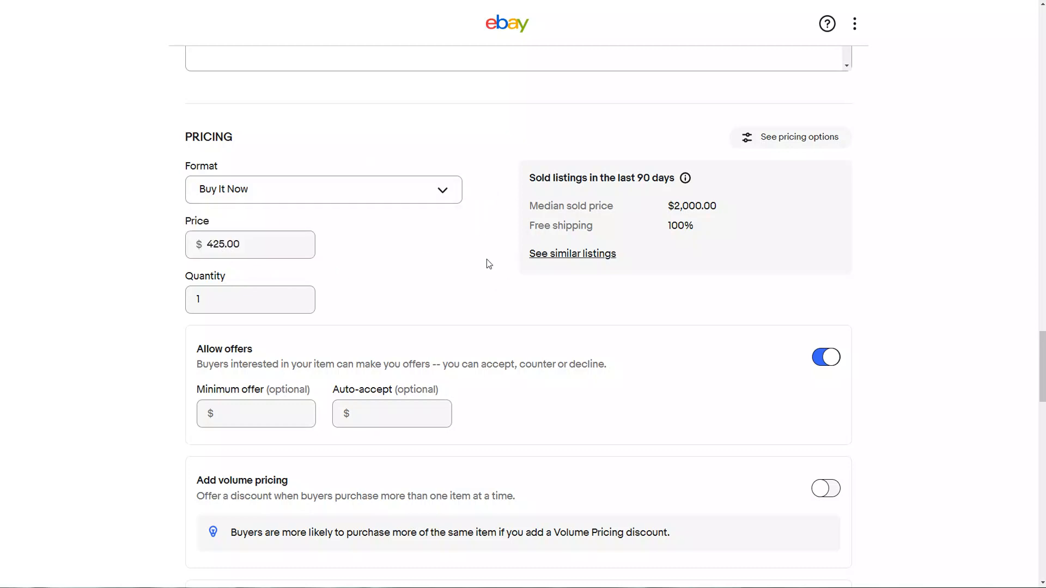
# - Inspect the listing's Buy It Now price without editing it
pyautogui.scroll(-3, 489, 259)
pyautogui.moveTo(246, 170); pyautogui.dragTo(197, 169)
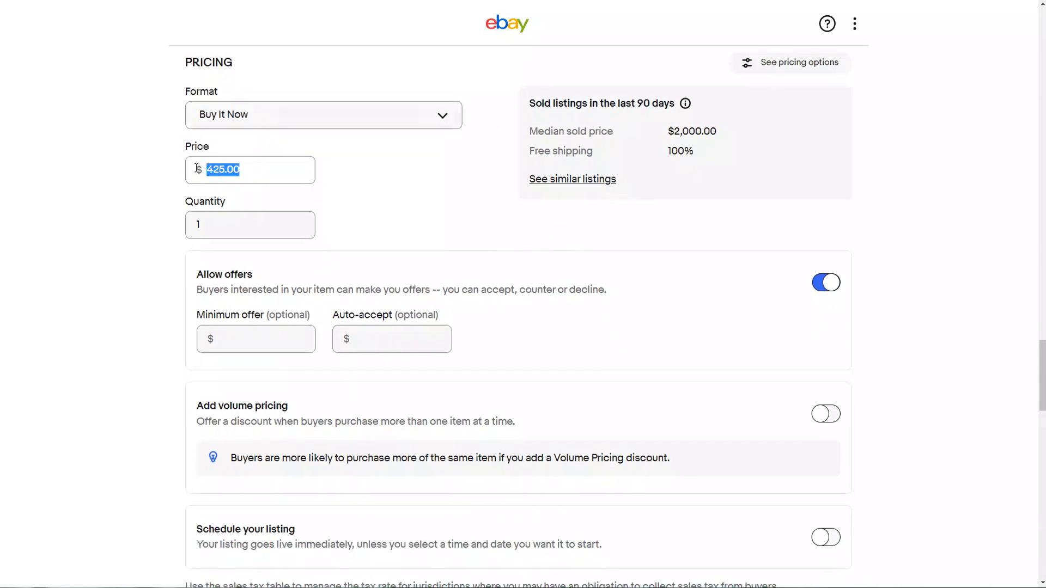
pyautogui.click(368, 182)
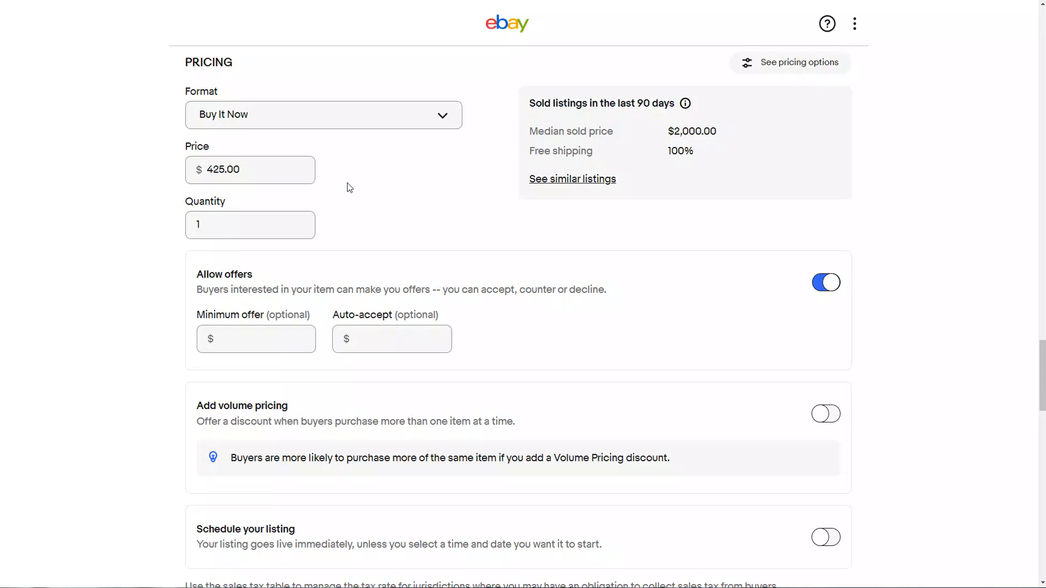
# - Try the Allow offers setting in both states and leave it turned off
pyautogui.scroll(-2, 387, 179)
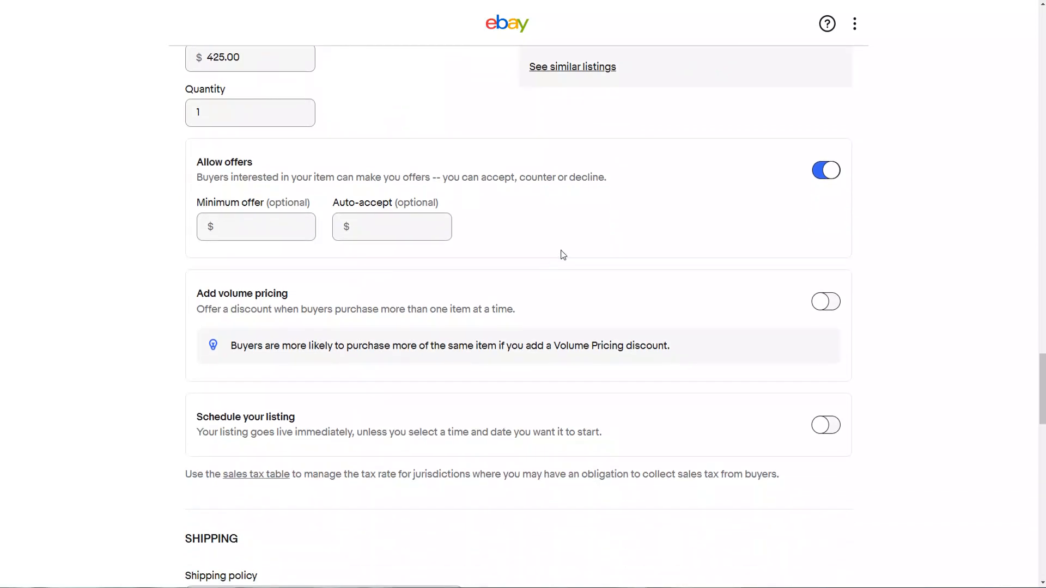
pyautogui.scroll(-1, 581, 233)
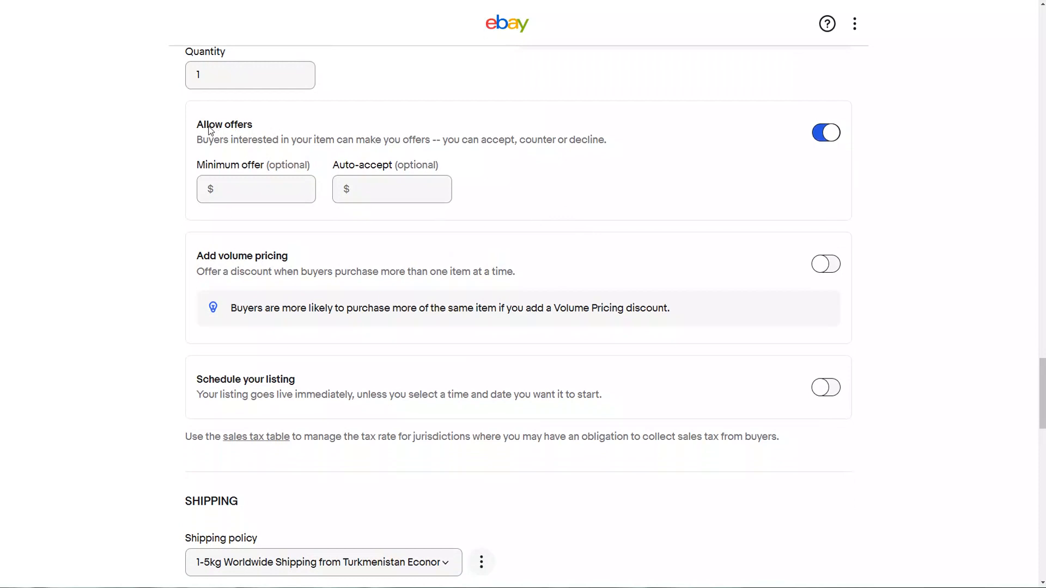
pyautogui.moveTo(200, 130); pyautogui.dragTo(253, 129)
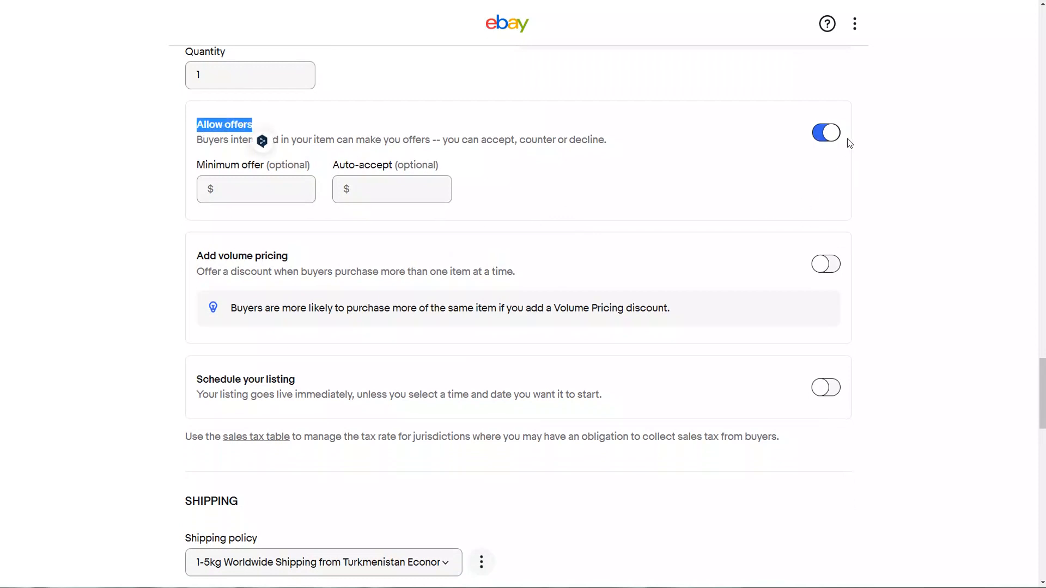
pyautogui.click(831, 135)
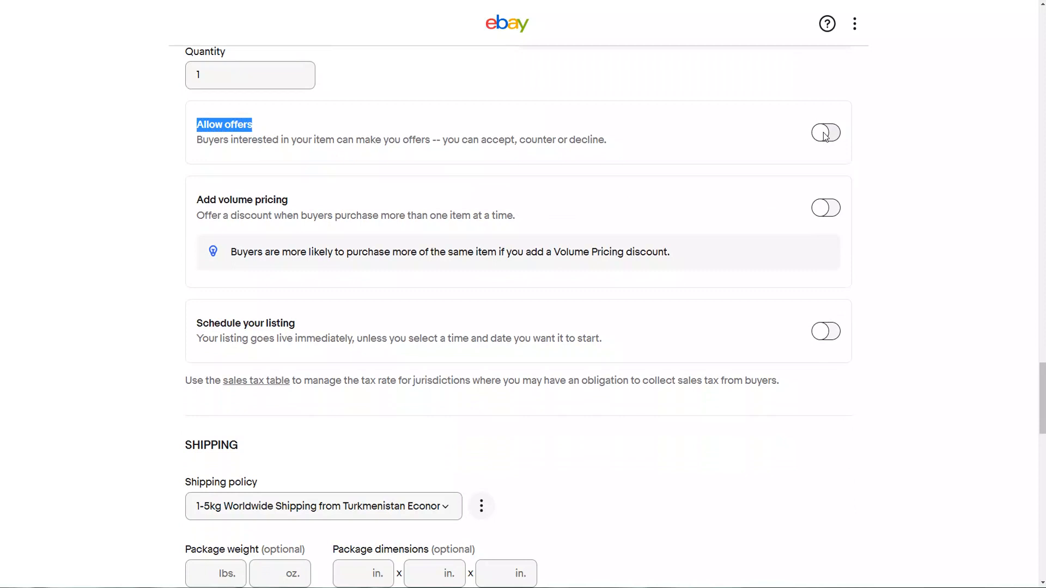
pyautogui.click(827, 135)
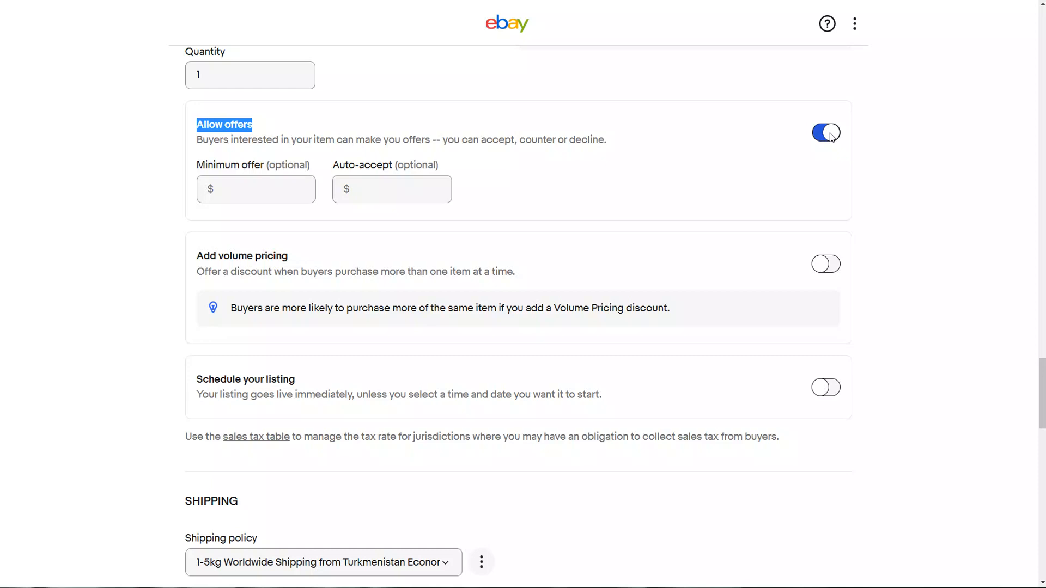
pyautogui.click(778, 145)
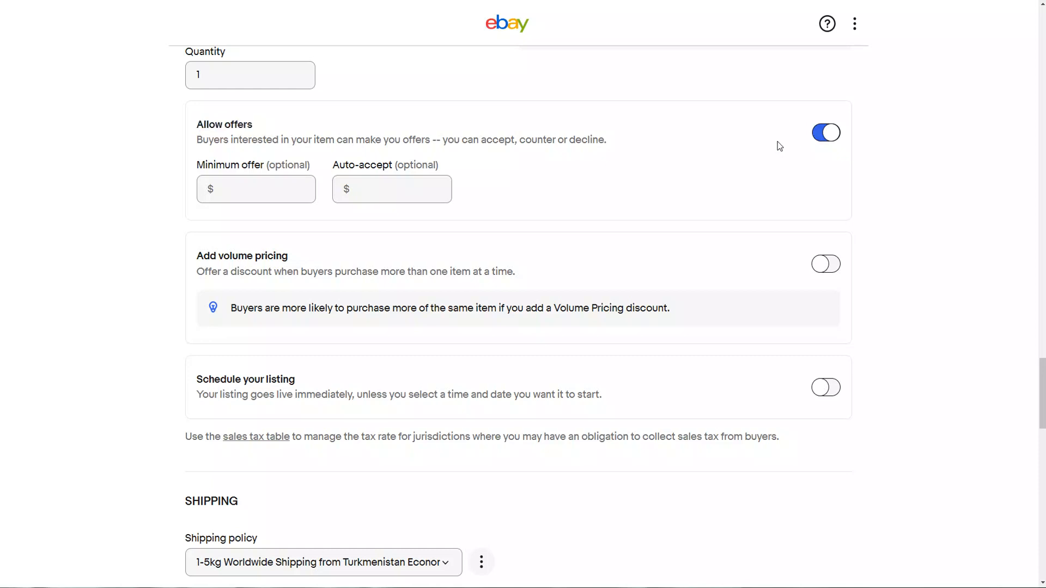
pyautogui.click(828, 135)
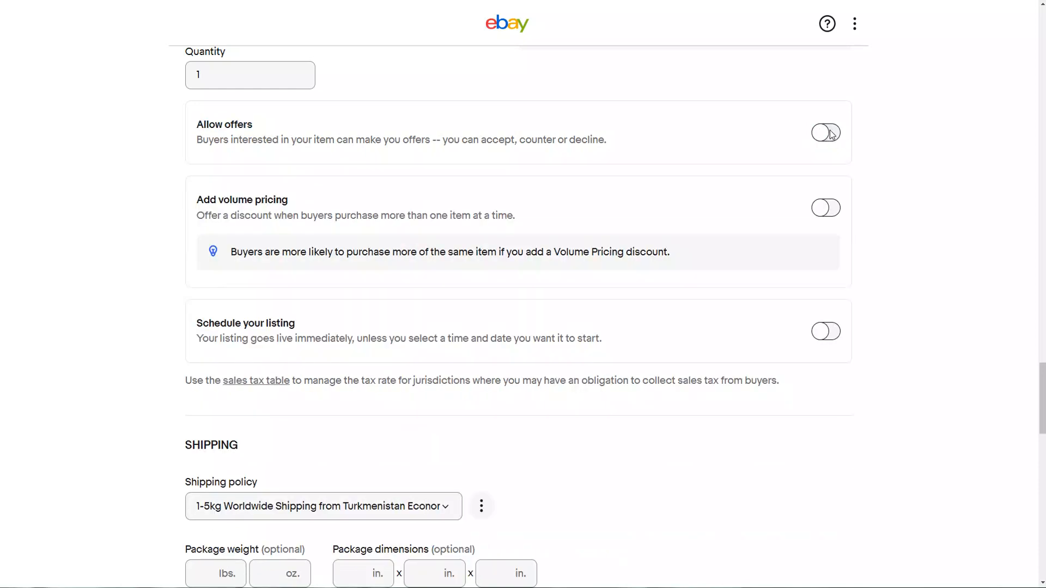
# - Turn on Allow offers for the listing, leaving the minimum offer and auto-accept amounts empty, and check the price against the live listing
pyautogui.click(826, 137)
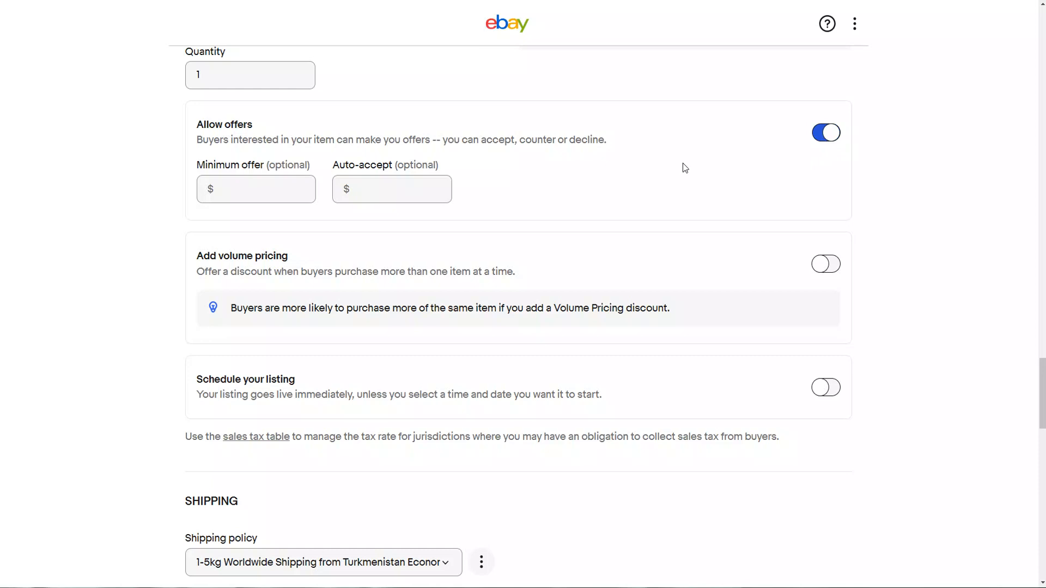
pyautogui.scroll(5, 653, 169)
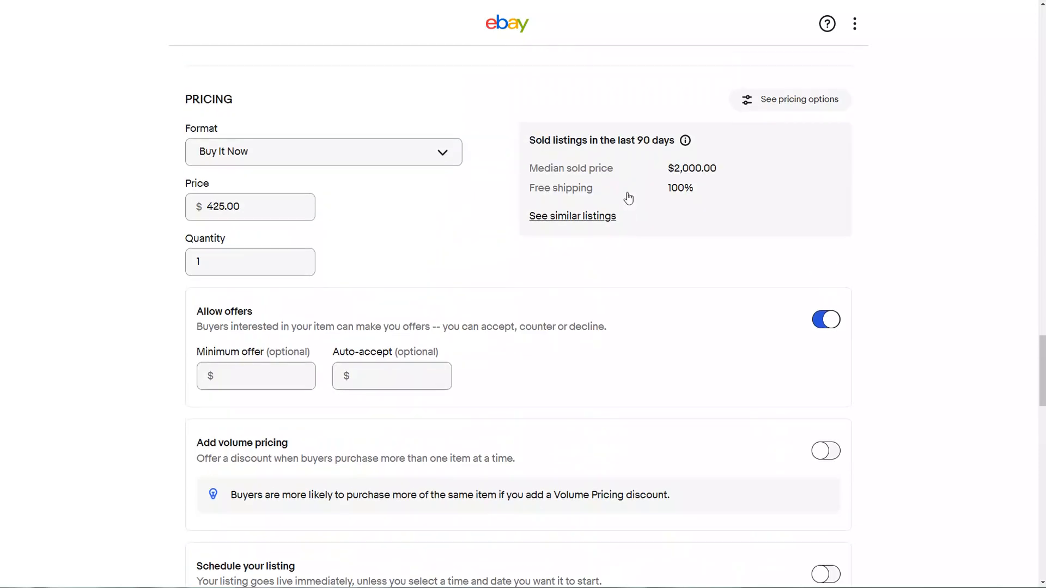
pyautogui.scroll(-2, 624, 203)
pyautogui.moveTo(250, 211); pyautogui.dragTo(186, 212)
pyautogui.scroll(-1, 432, 231)
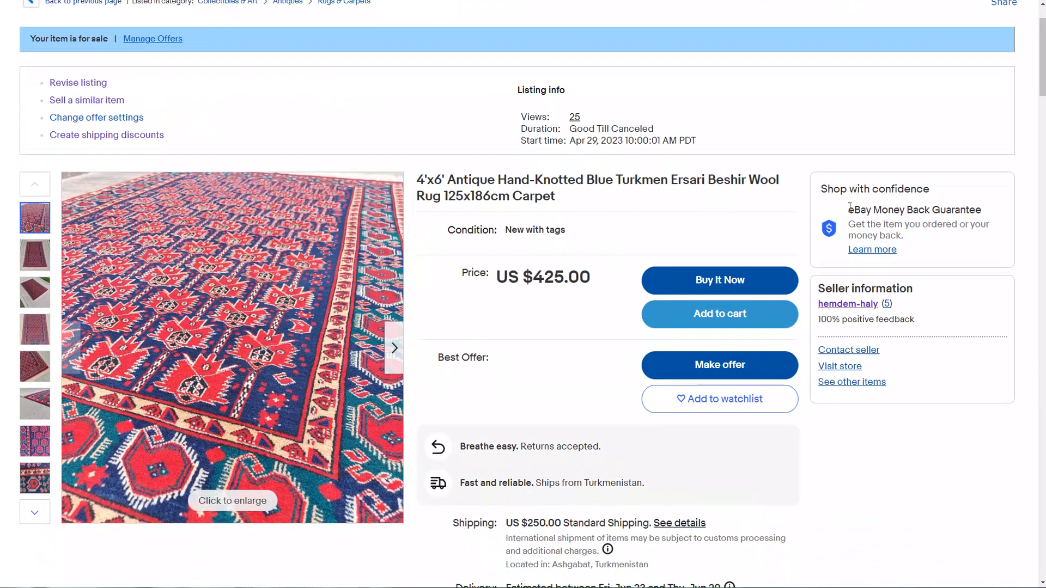
pyautogui.scroll(-1, 933, 337)
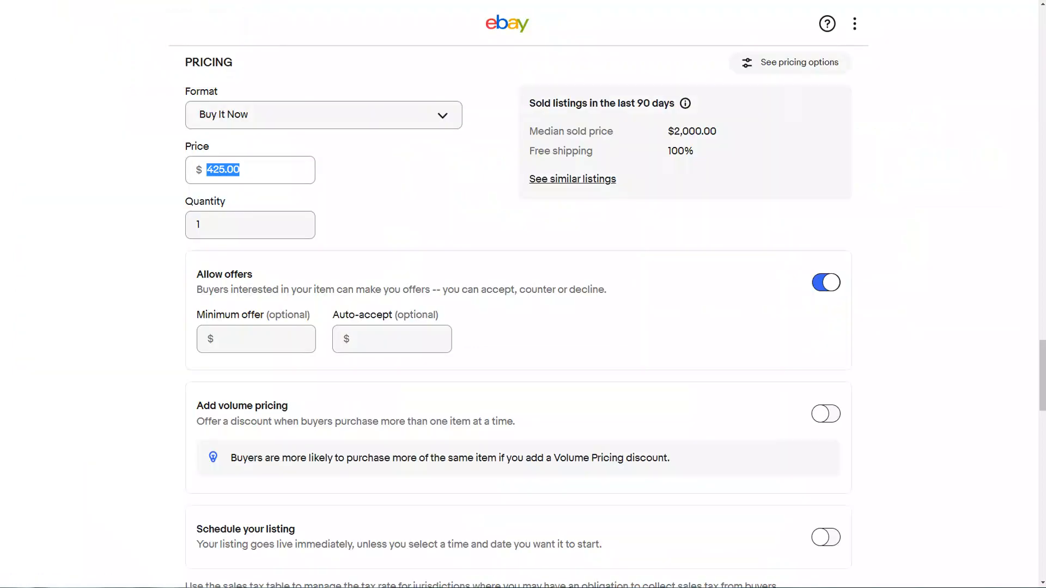
# - Review the volume pricing, scheduling, shipping, return and Promoted Listings settings through to the end of the listing form
pyautogui.scroll(-2, 833, 284)
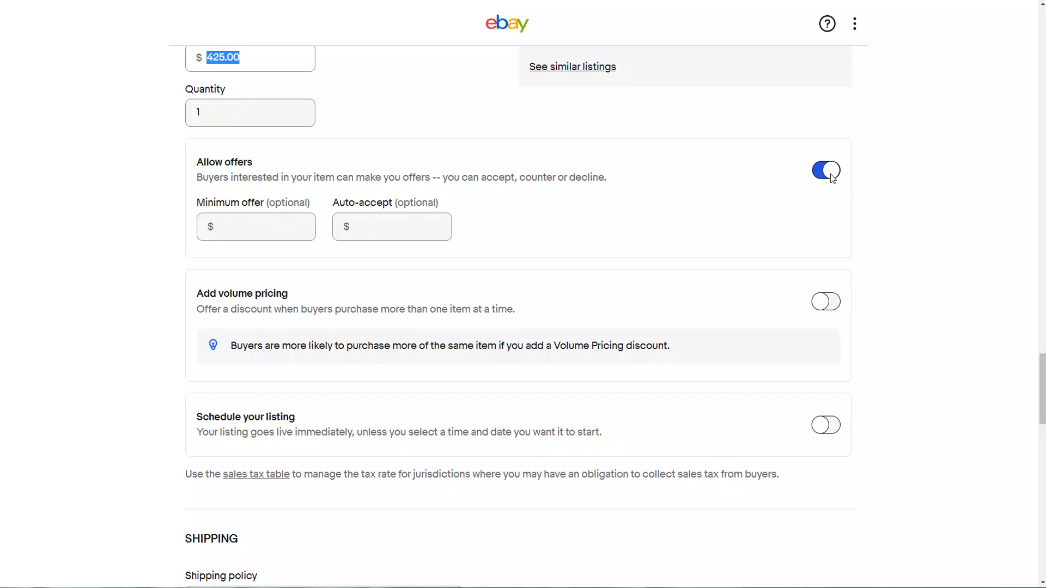
pyautogui.scroll(-2, 825, 245)
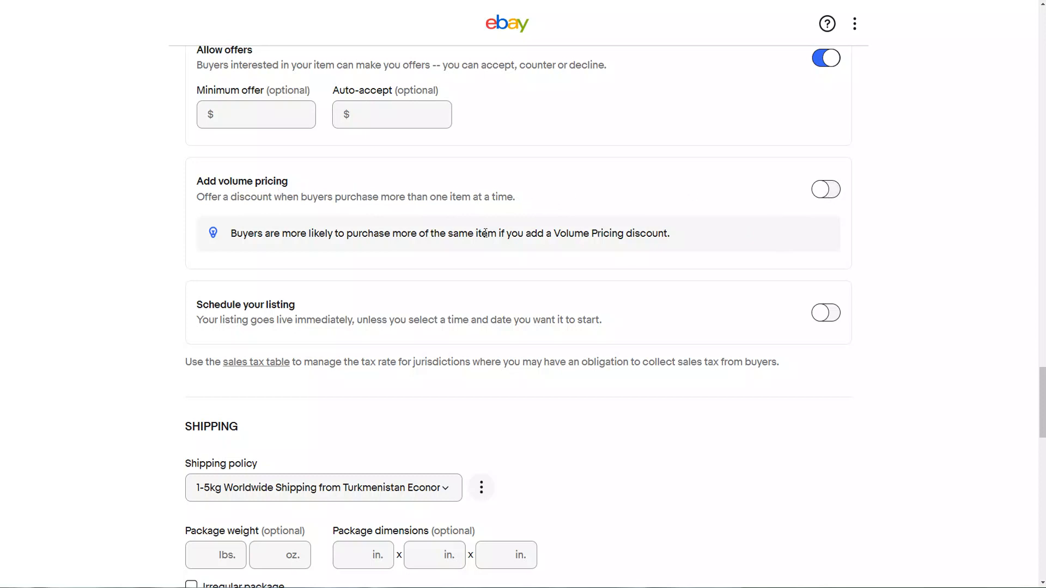
pyautogui.scroll(-1, 484, 231)
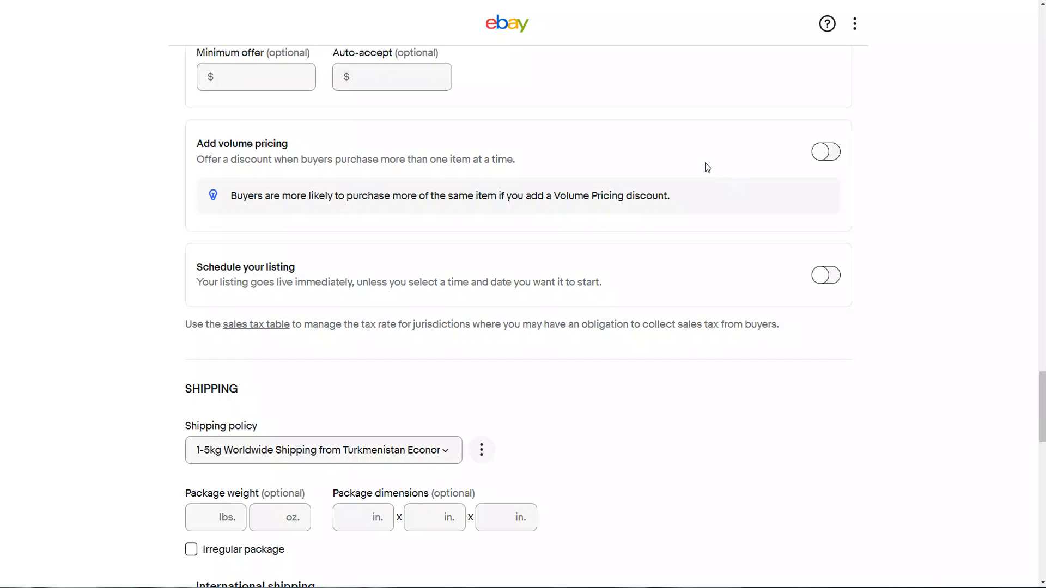
pyautogui.scroll(-5, 706, 163)
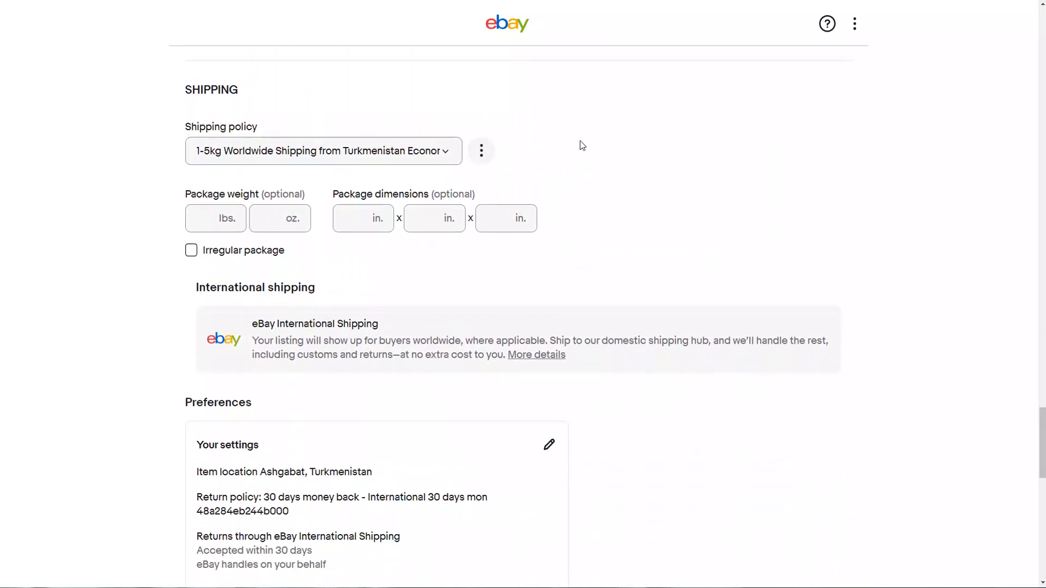
pyautogui.scroll(-8, 605, 159)
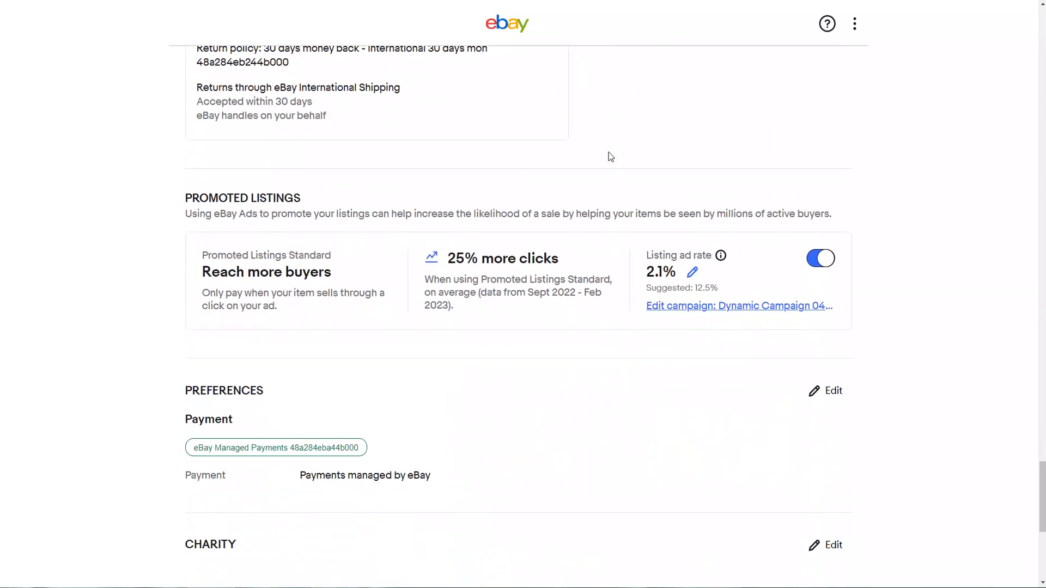
pyautogui.scroll(-1, 610, 157)
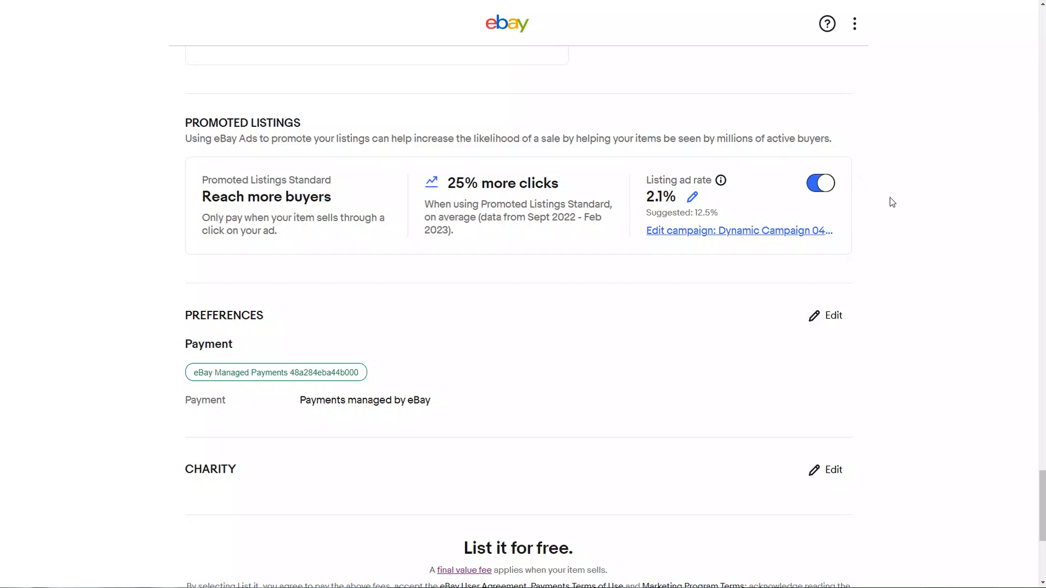
pyautogui.scroll(-1, 891, 201)
pyautogui.scroll(-2, 891, 202)
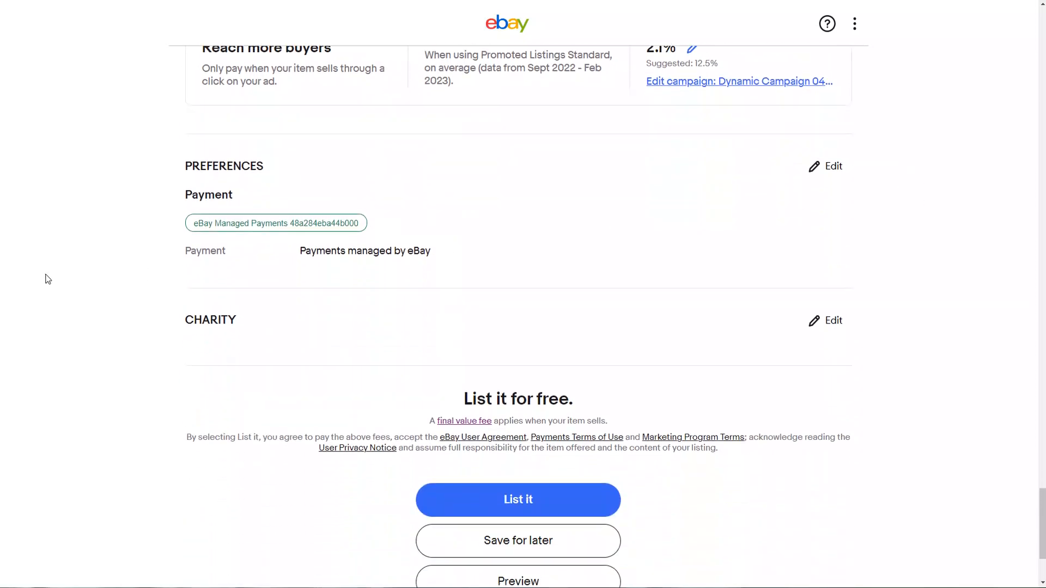
pyautogui.scroll(-1, 425, 203)
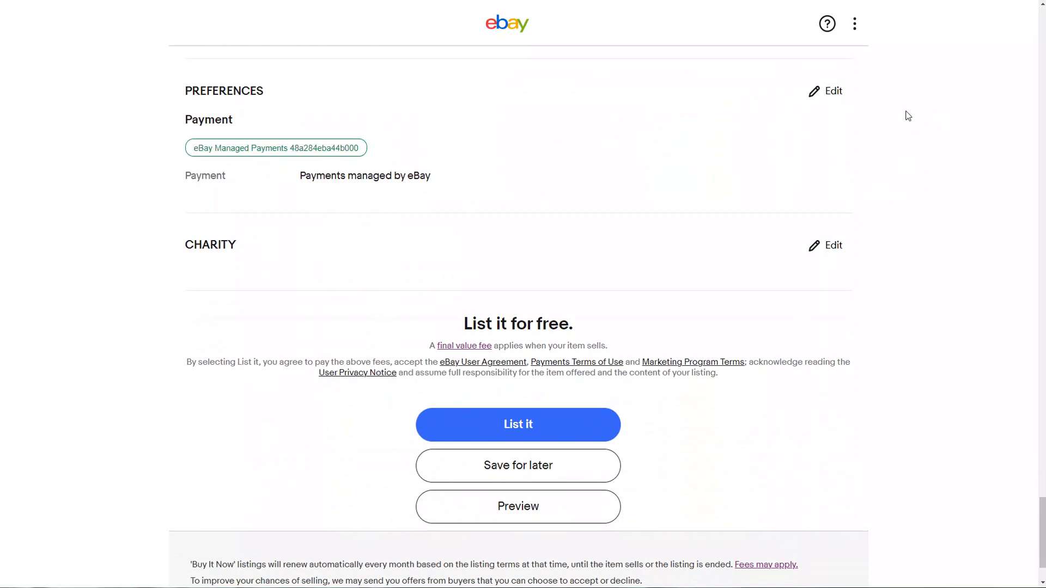
# - Inspect the payment policy in the listing's payment preferences and close them without changes
pyautogui.click(830, 96)
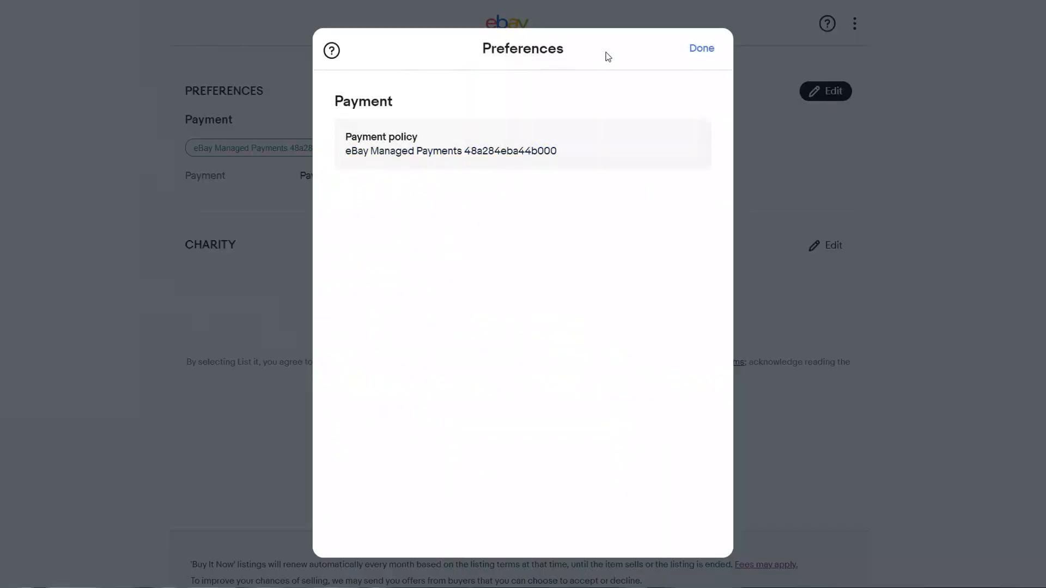
pyautogui.click(698, 50)
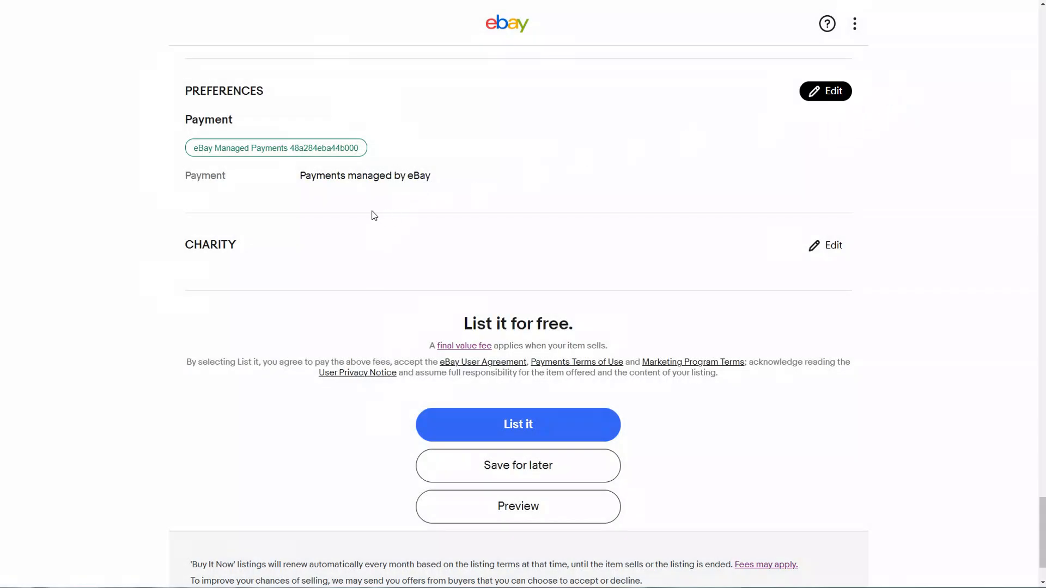
pyautogui.moveTo(297, 178); pyautogui.dragTo(436, 180)
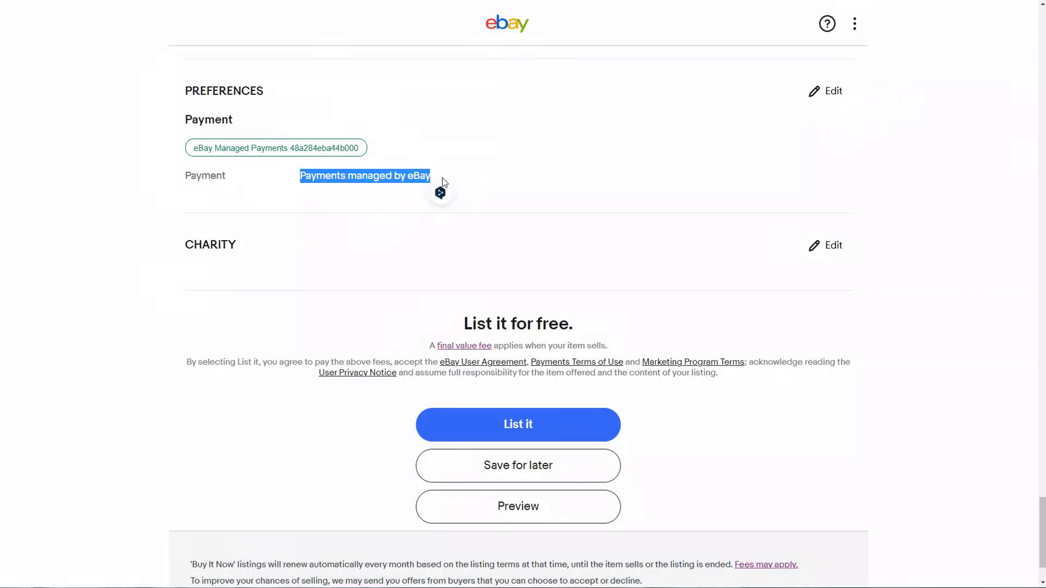
pyautogui.click(823, 92)
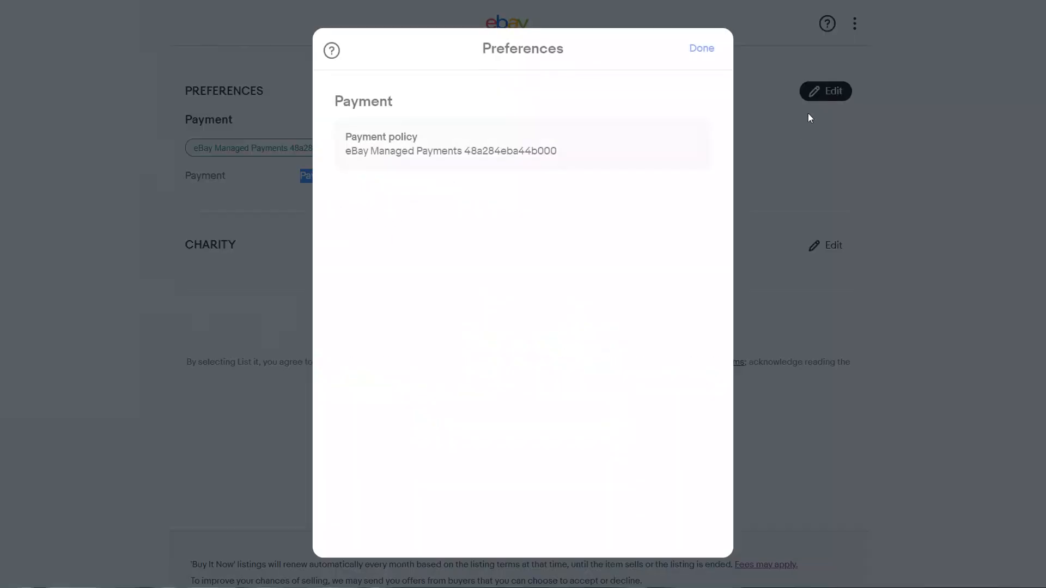
pyautogui.click(703, 49)
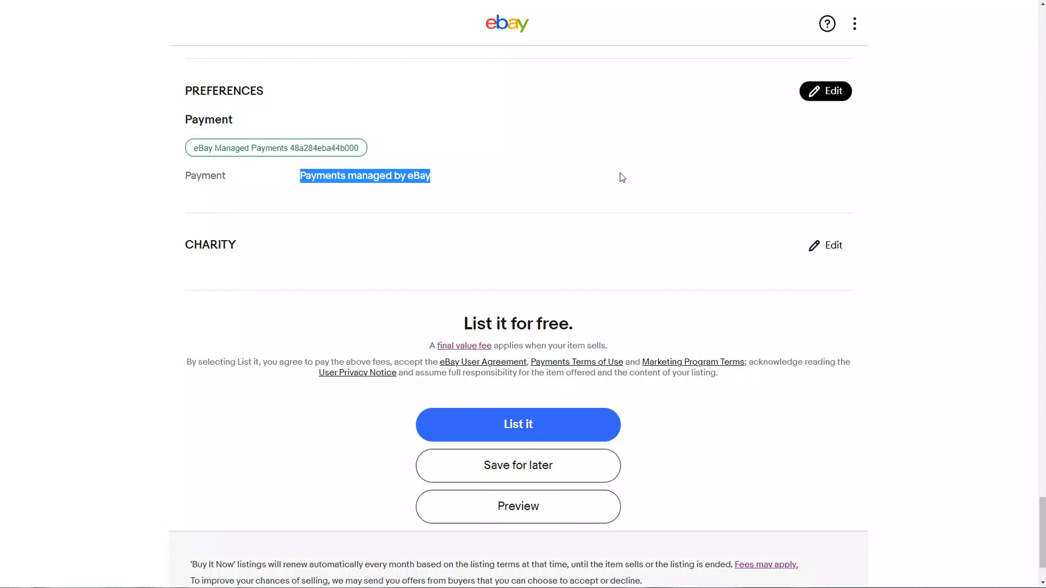
pyautogui.click(459, 180)
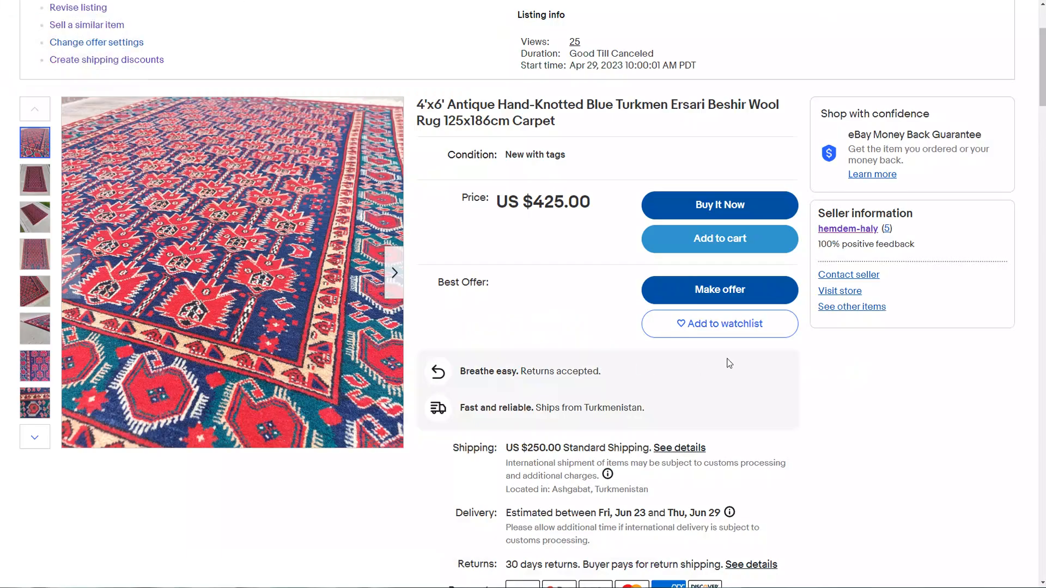
# - Check the shipping, returns and accepted payment methods on the live rug listing, and return to the form's Payment section
pyautogui.scroll(-3, 766, 329)
pyautogui.scroll(1, 779, 330)
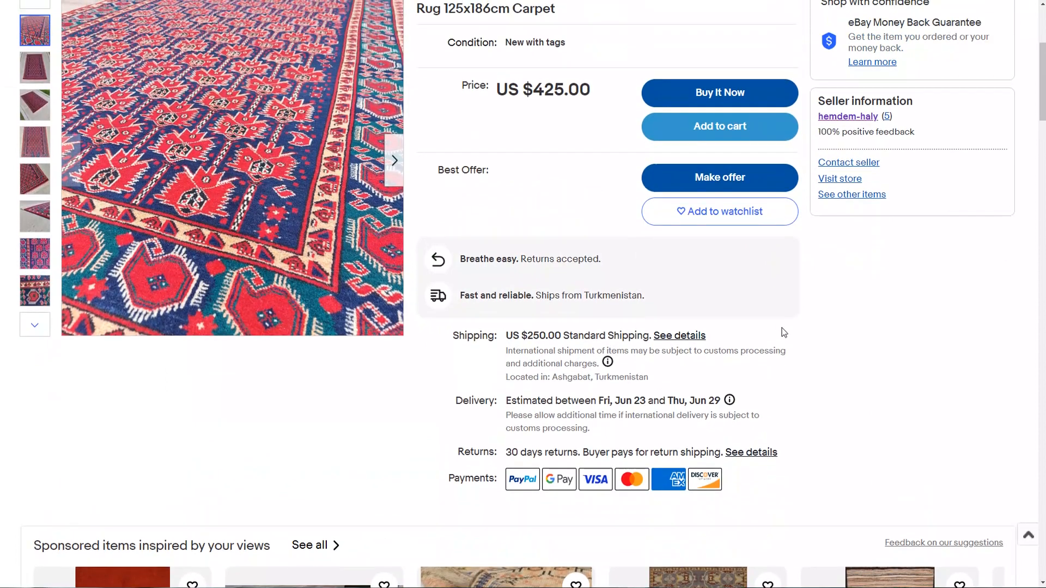
pyautogui.scroll(3, 763, 329)
pyautogui.scroll(-3, 662, 284)
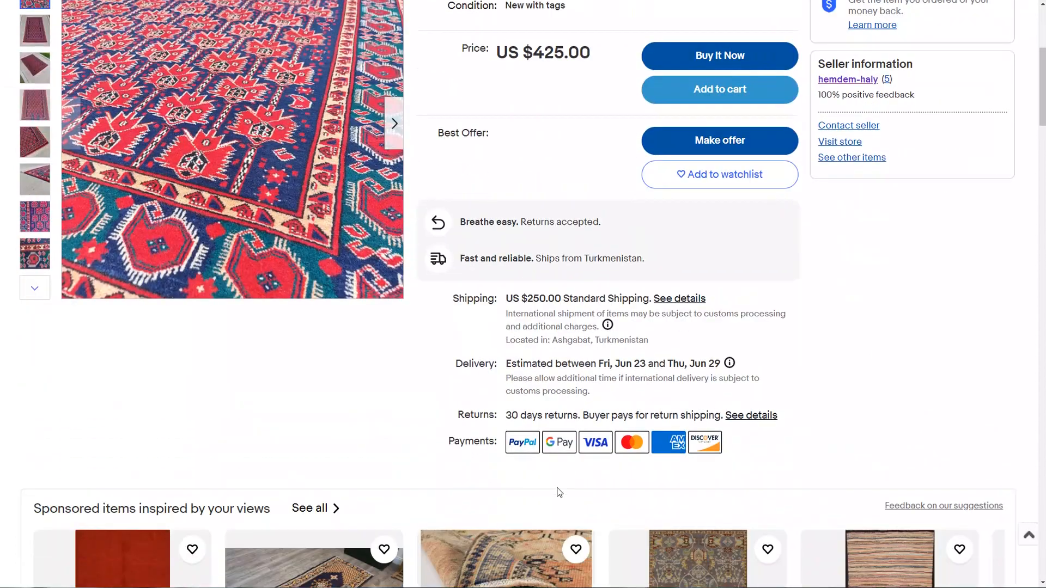
pyautogui.scroll(-2, 473, 326)
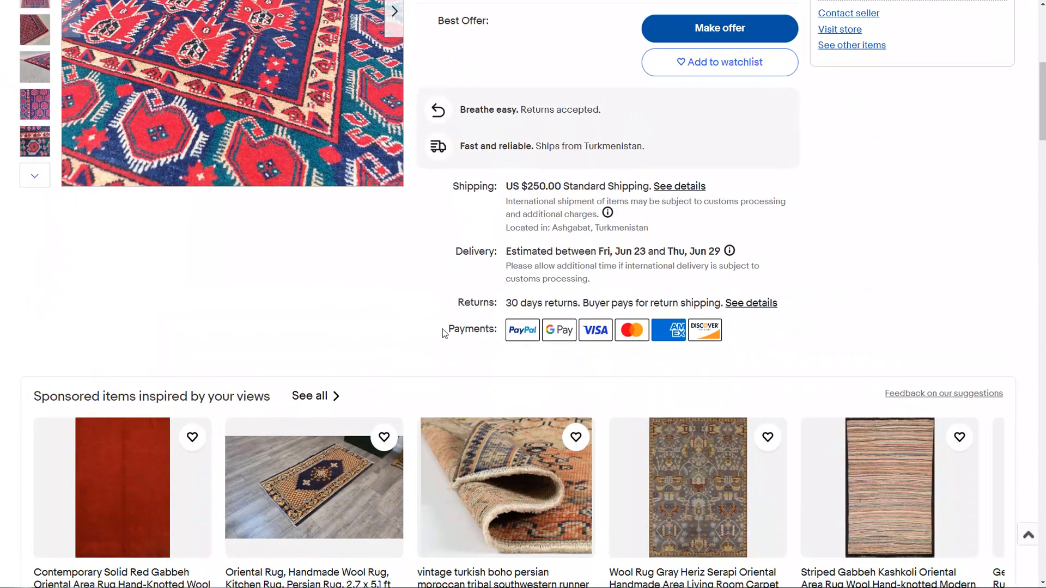
pyautogui.moveTo(443, 329); pyautogui.dragTo(753, 332)
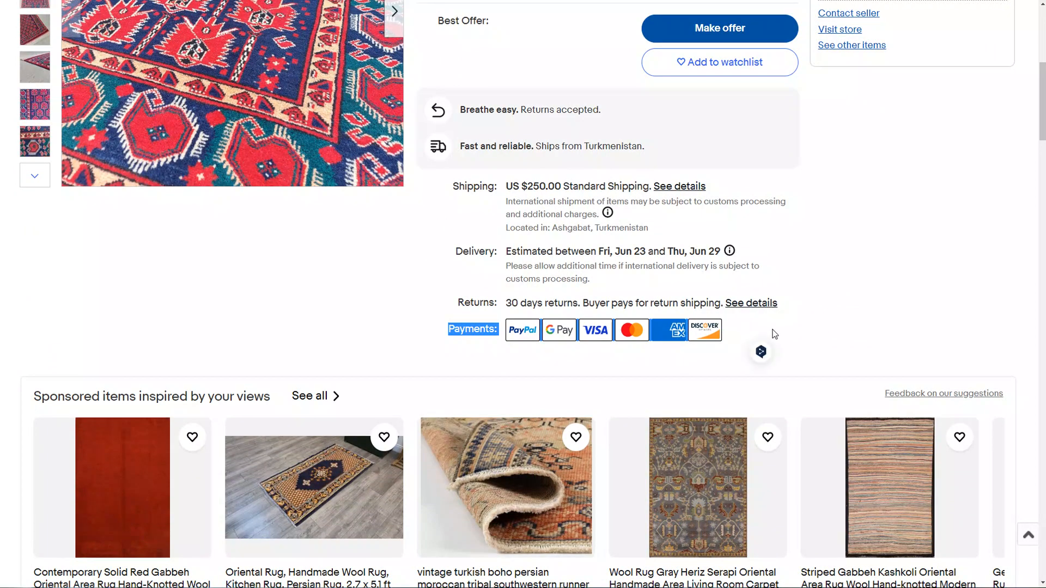
pyautogui.click(797, 334)
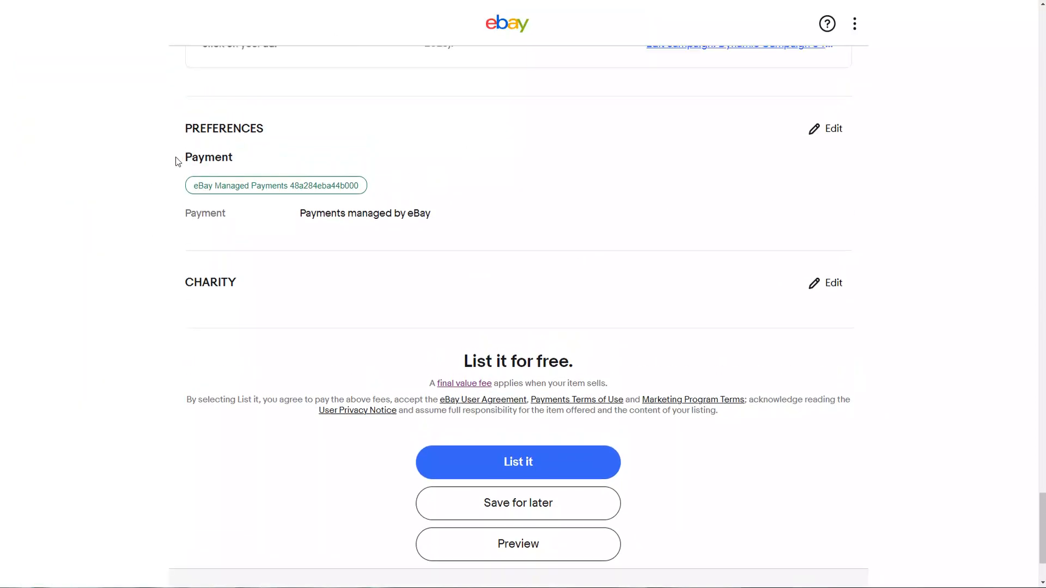
pyautogui.moveTo(178, 158); pyautogui.dragTo(262, 156)
pyautogui.click(359, 147)
# - Examine the Charity donation option and its recommended charities, leaving Donate for this listing turned off
pyautogui.scroll(-2, 874, 274)
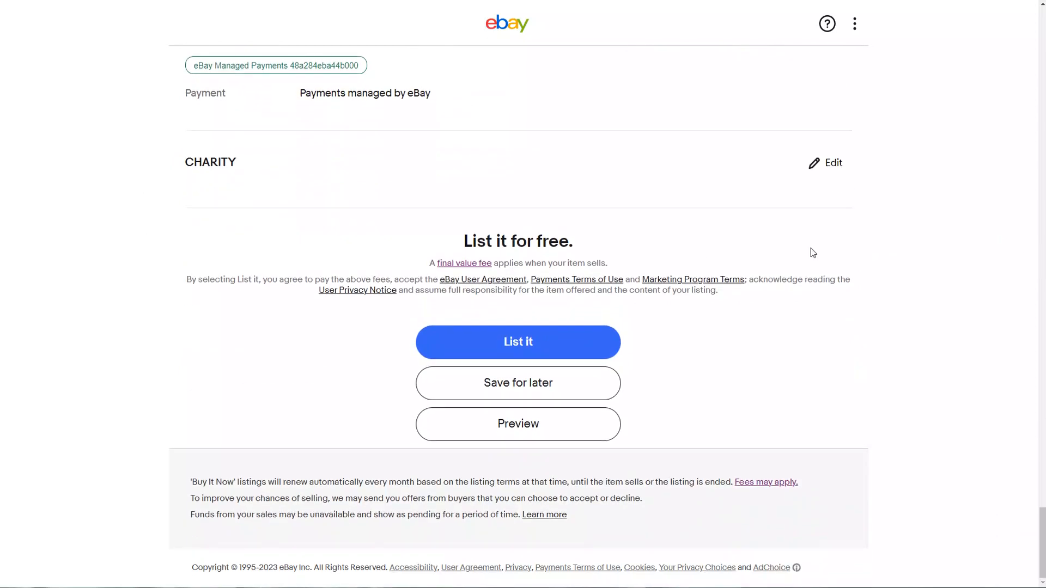
pyautogui.click(826, 171)
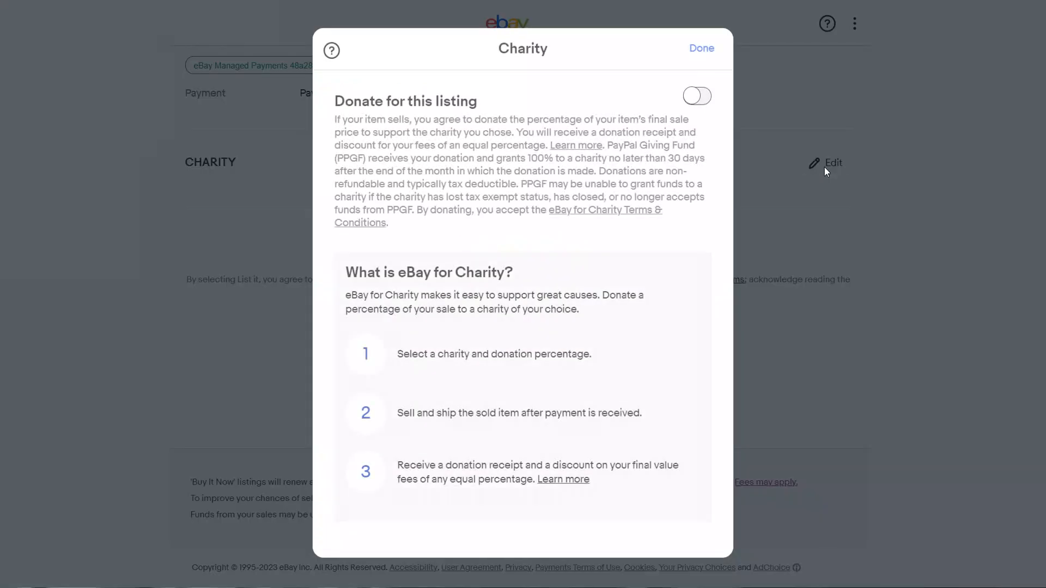
pyautogui.click(702, 50)
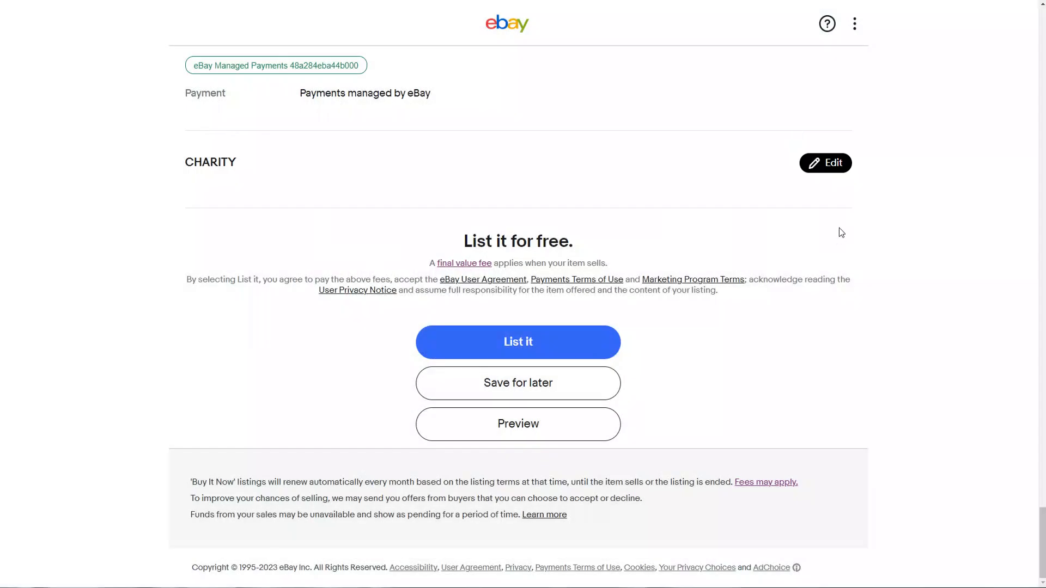
pyautogui.click(824, 172)
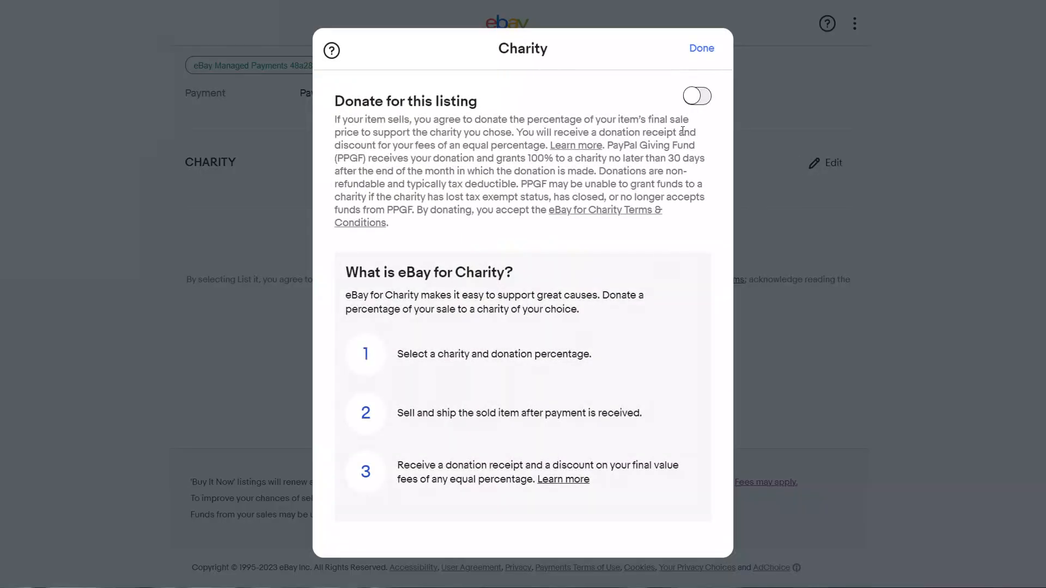
pyautogui.click(695, 97)
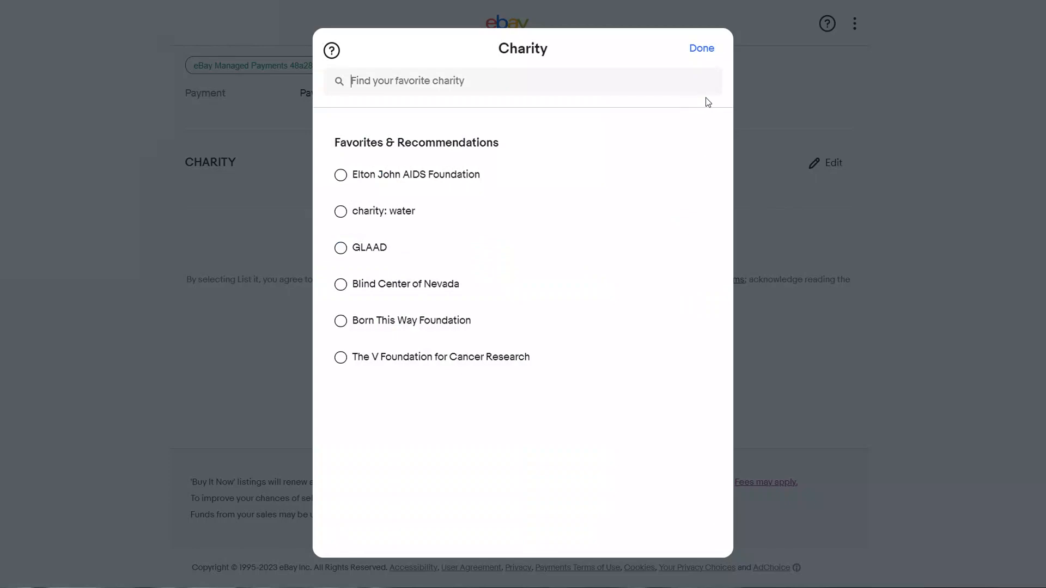
pyautogui.click(701, 50)
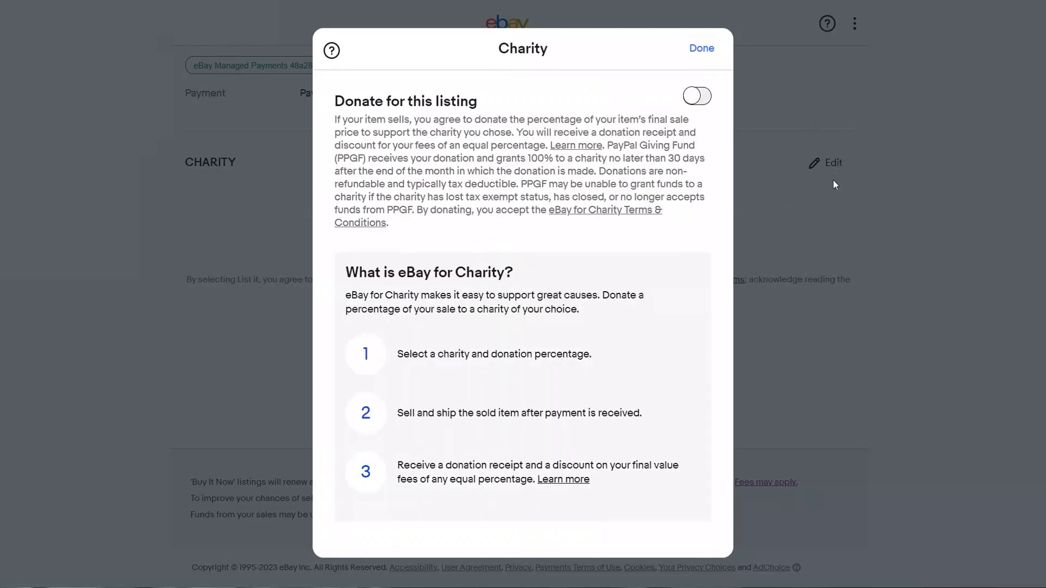
pyautogui.click(702, 52)
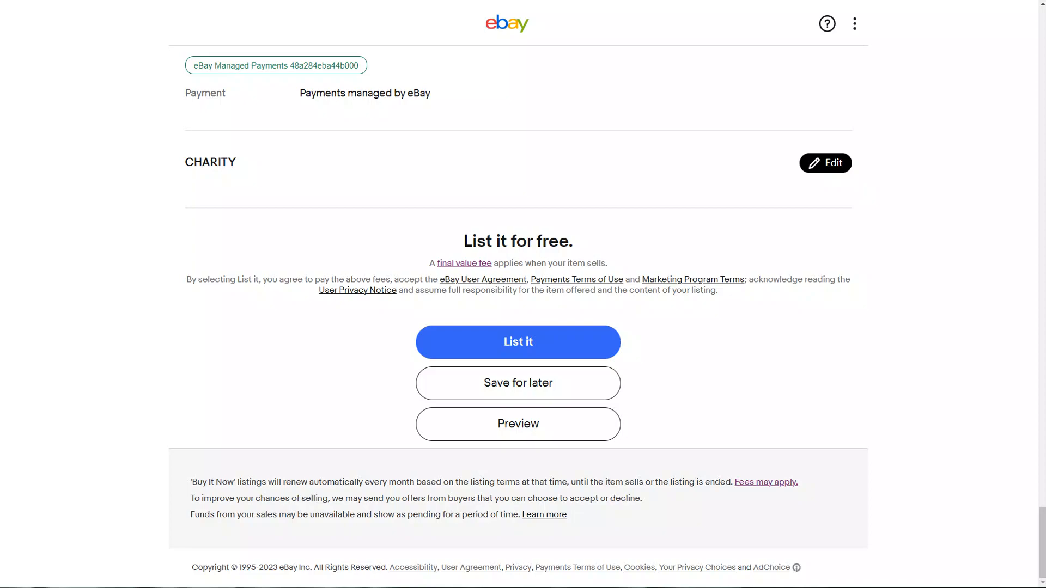
# - Open the preview of the revised rug listing and examine its title, condition, price and shipping details at a reduced page zoom
pyautogui.moveTo(1042, 543)
pyautogui.mouseDown()
pyautogui.moveTo(1030, 23)
pyautogui.moveTo(1041, 545)
pyautogui.mouseUp()
pyautogui.click(530, 425)
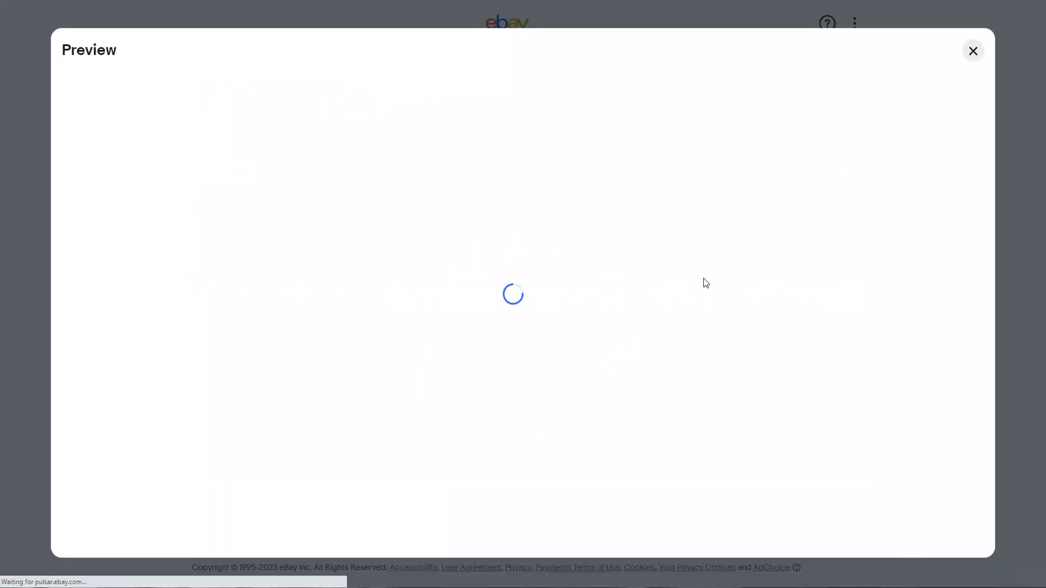
pyautogui.scroll(-1, 668, 261)
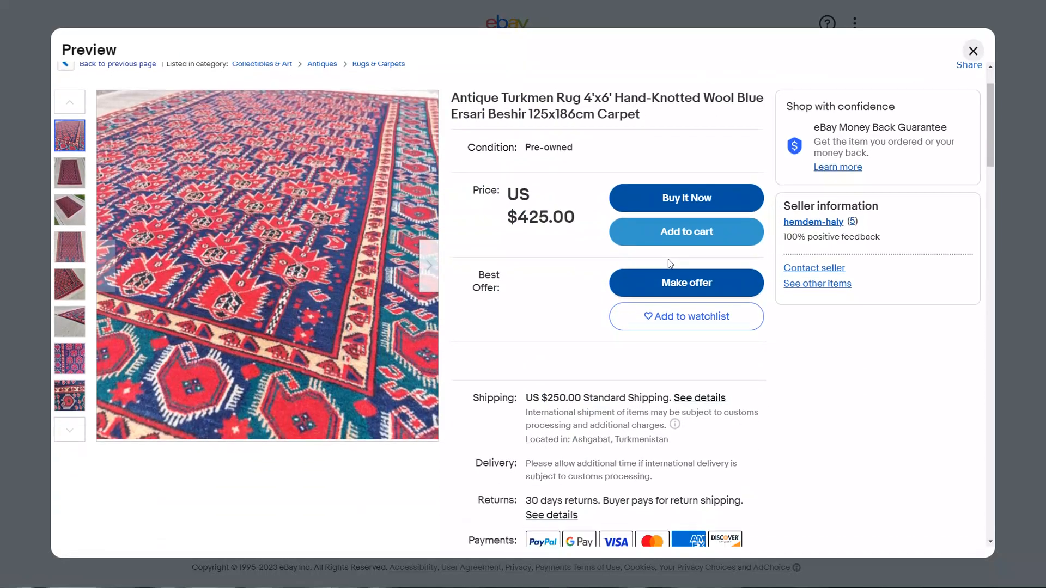
pyautogui.scroll(1, 668, 259)
pyautogui.scroll(-5, 648, 267)
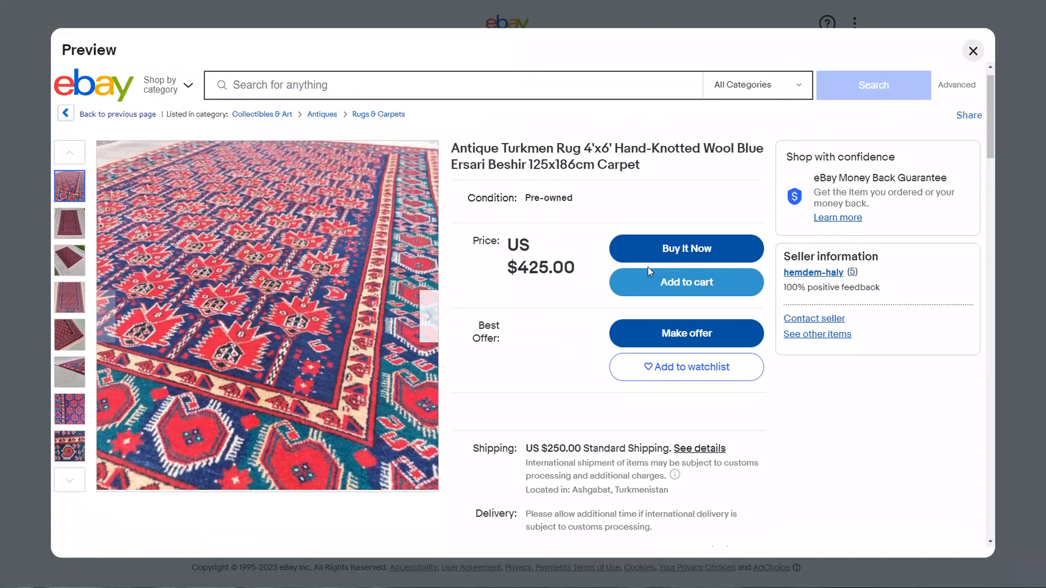
pyautogui.scroll(3, 656, 280)
pyautogui.hotkey('ctrl', '-')
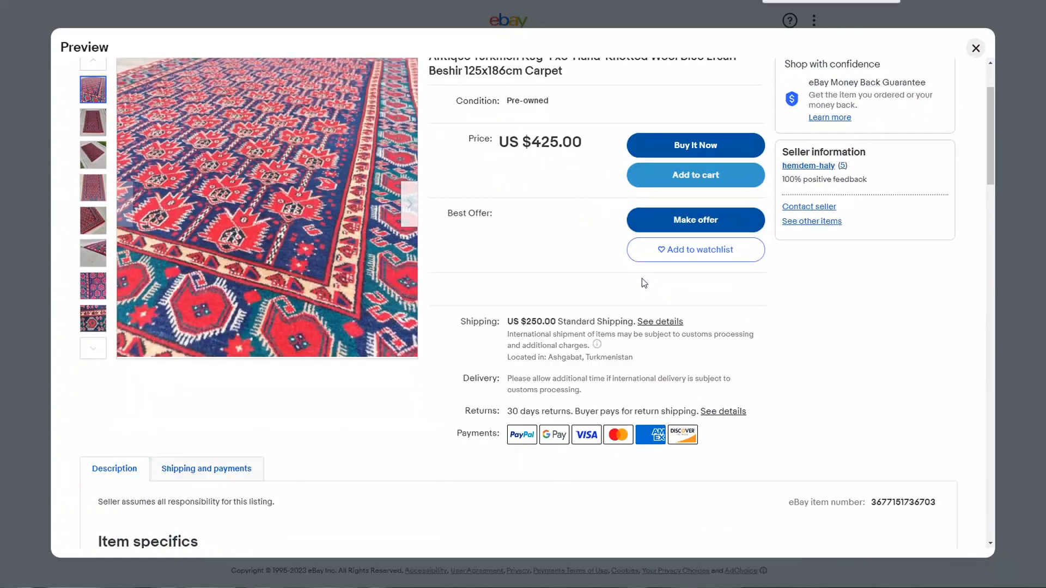
pyautogui.scroll(1, 646, 286)
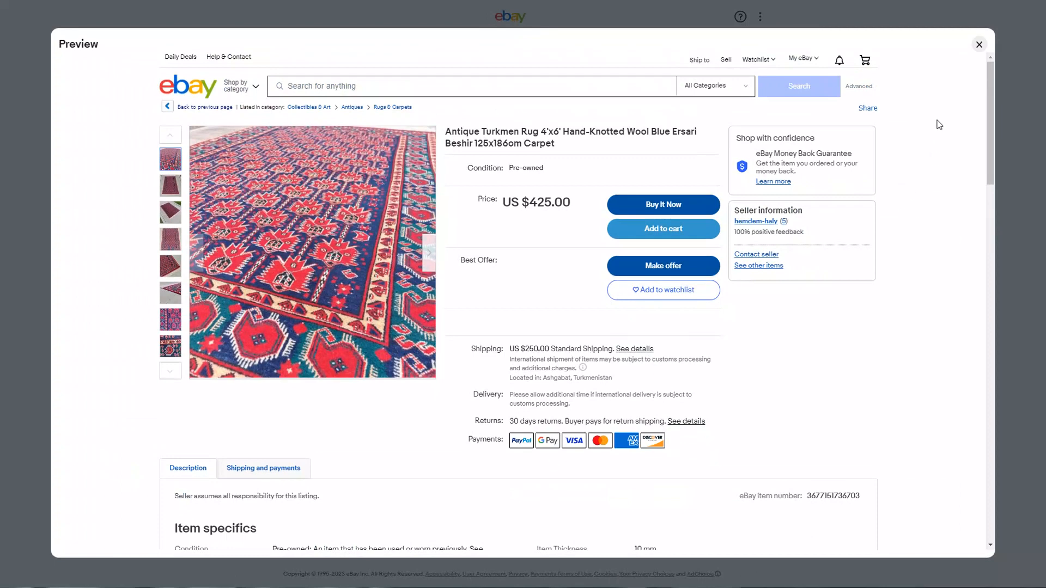
# - Close the preview, then publish the antique Turkmen rug listing and view its live page
pyautogui.click(979, 44)
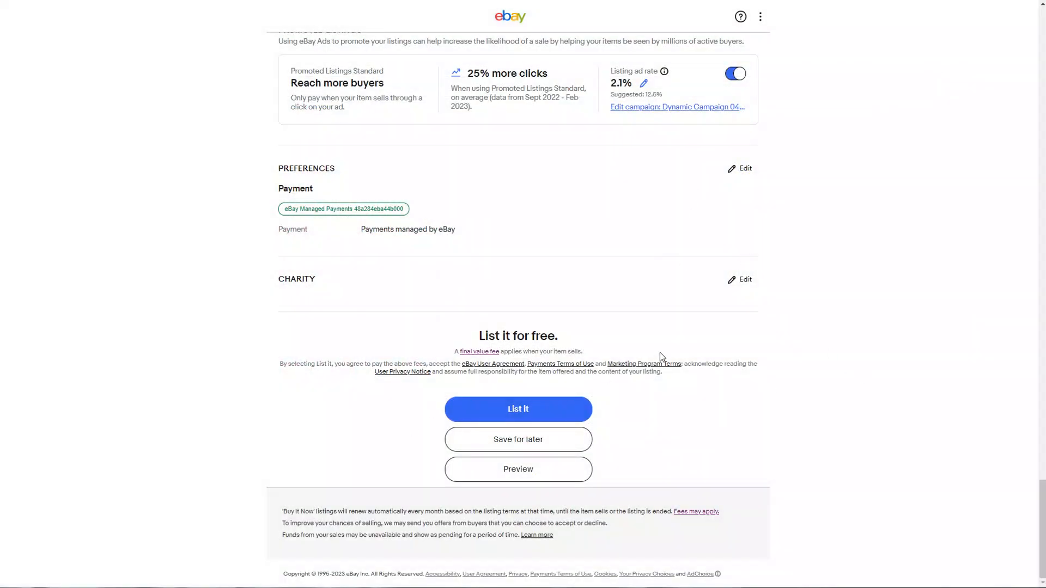
pyautogui.click(518, 407)
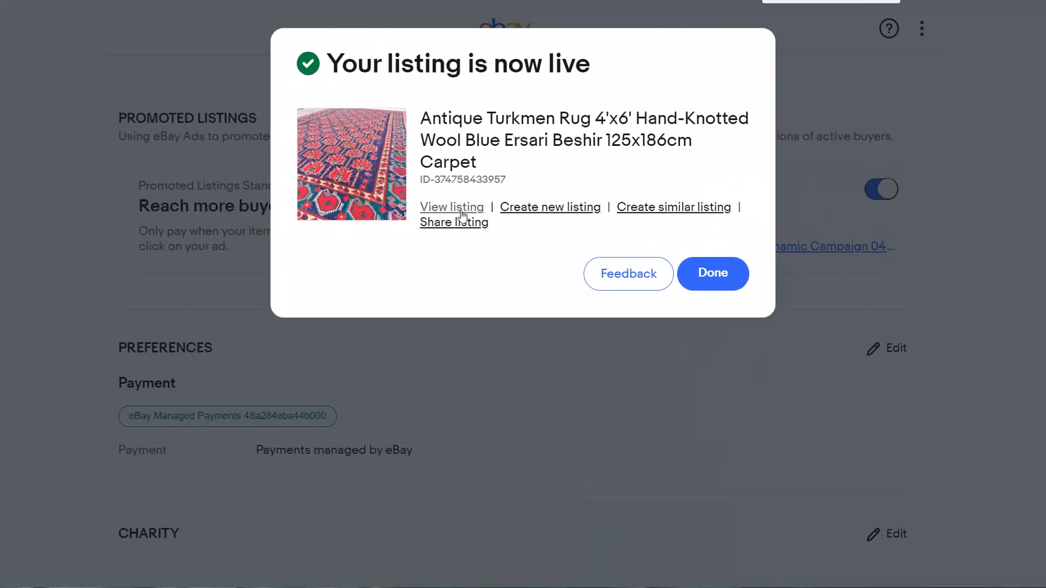
pyautogui.click(458, 211)
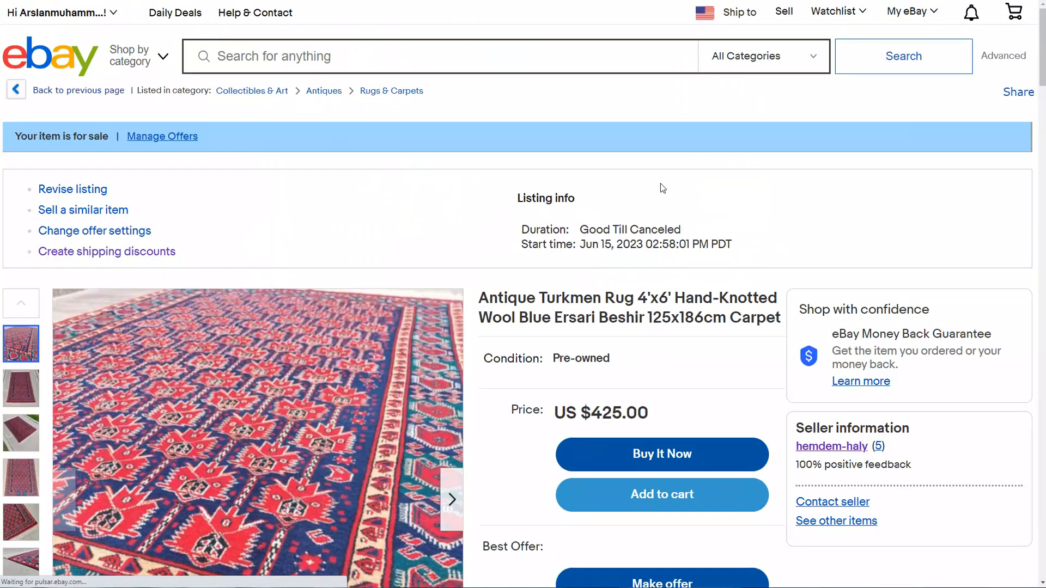
# - Examine the live rug listing's shipping and estimated delivery dates, and return to its title, price and offer options
pyautogui.scroll(-3, 717, 186)
pyautogui.scroll(-7, 717, 187)
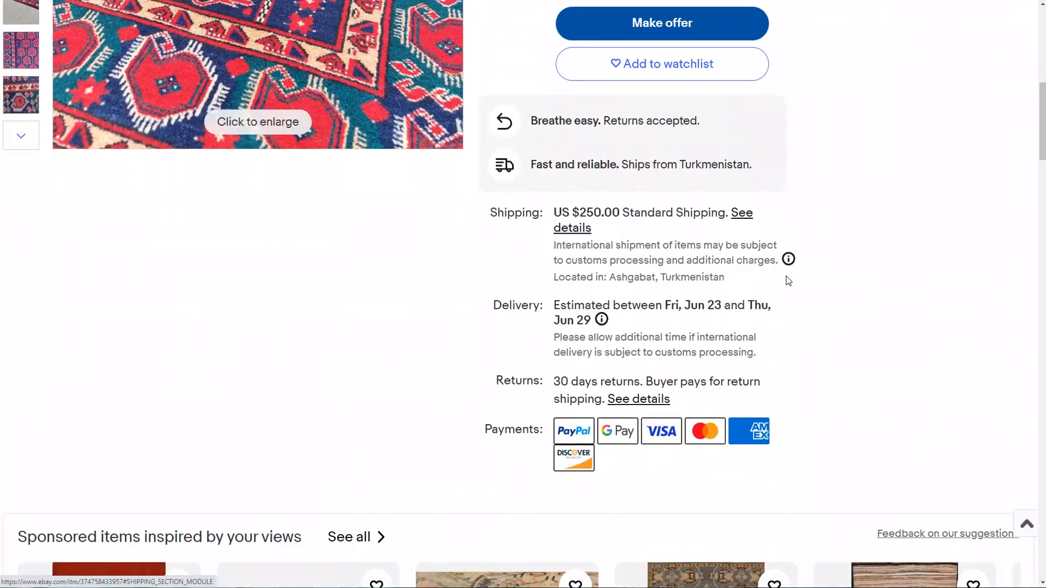
pyautogui.moveTo(663, 306); pyautogui.dragTo(754, 326)
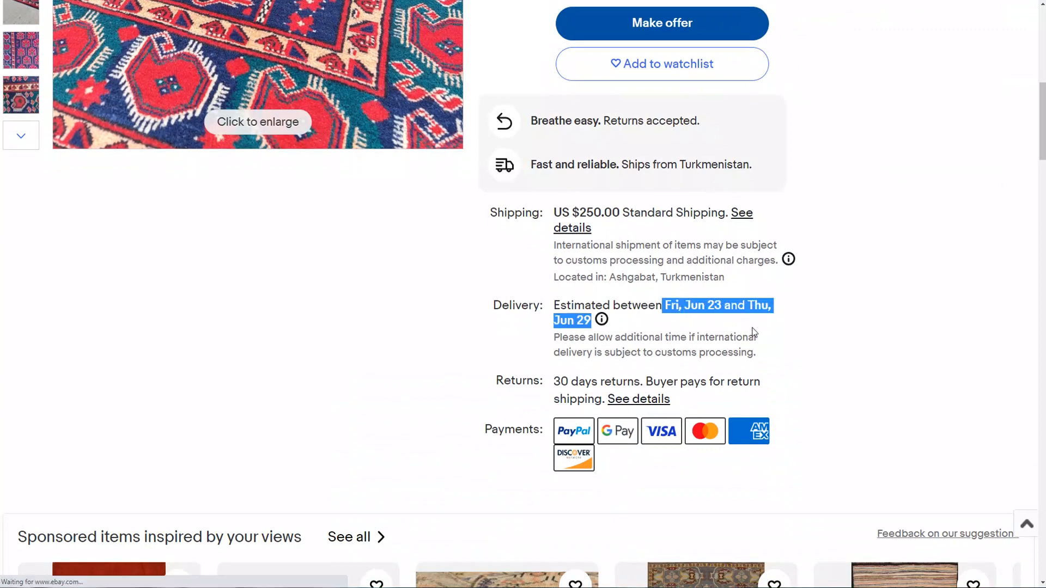
pyautogui.click(685, 308)
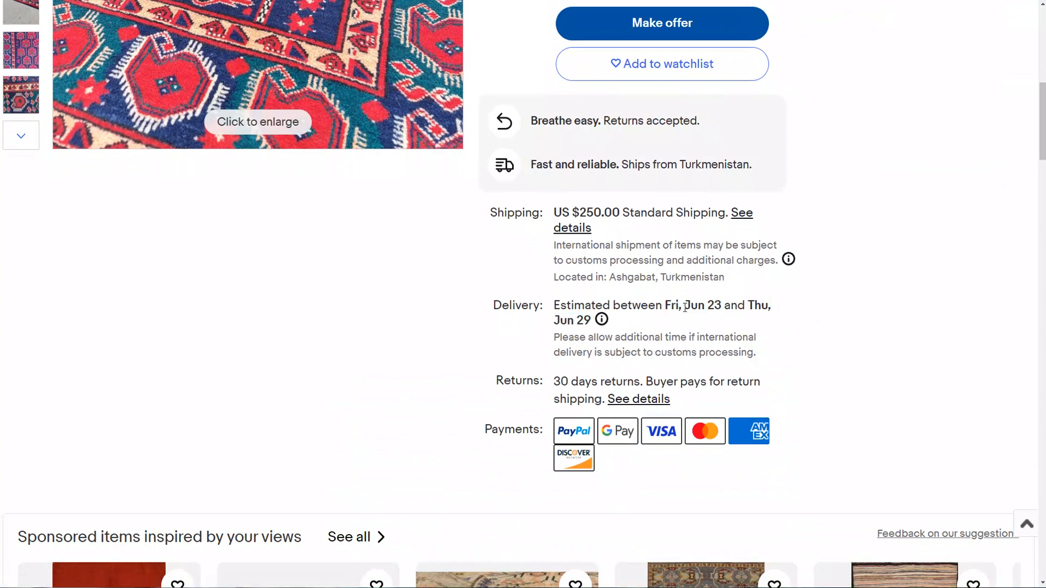
pyautogui.scroll(8, 708, 305)
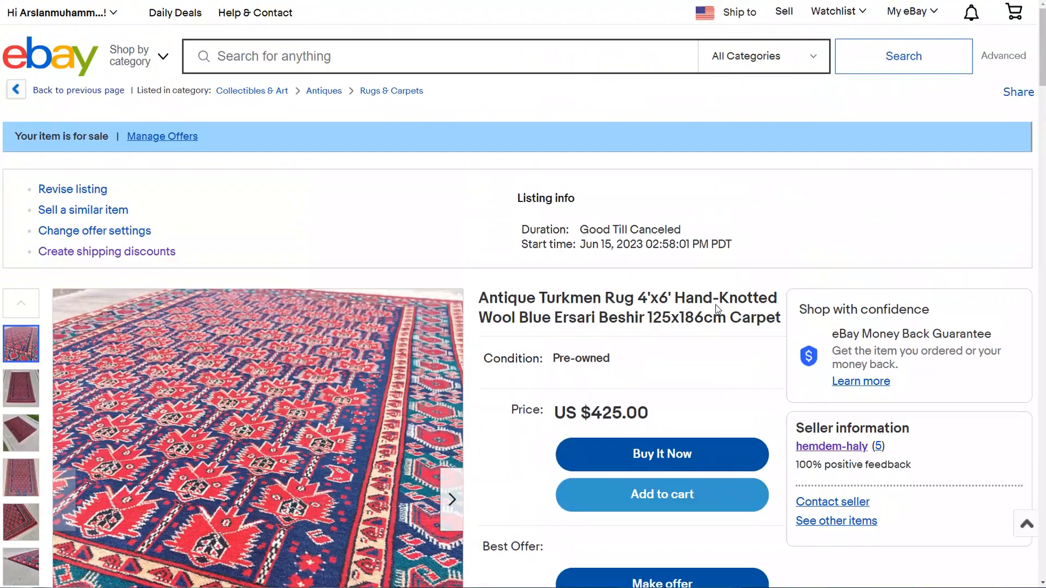
pyautogui.scroll(-1, 720, 296)
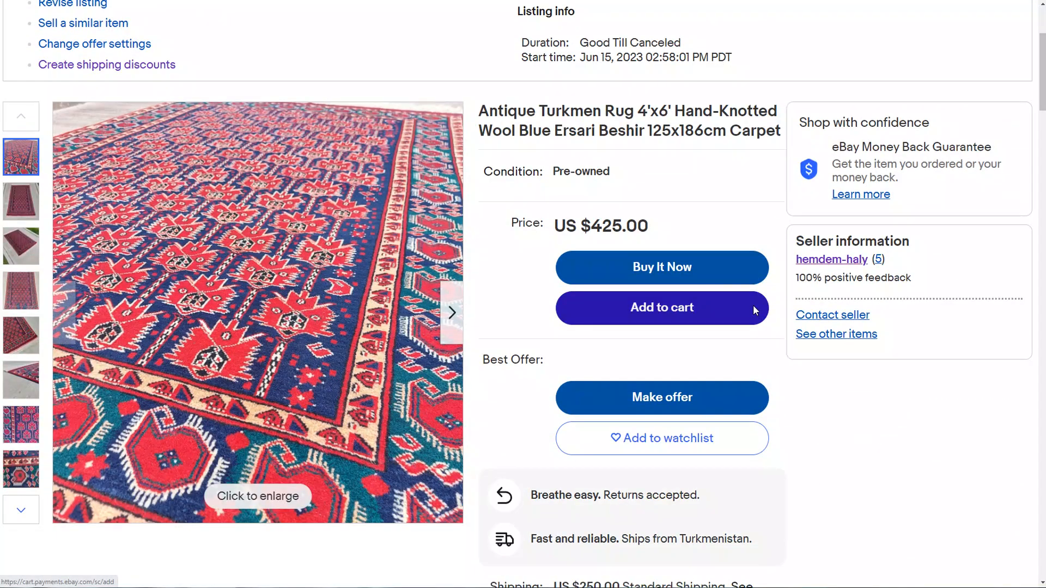